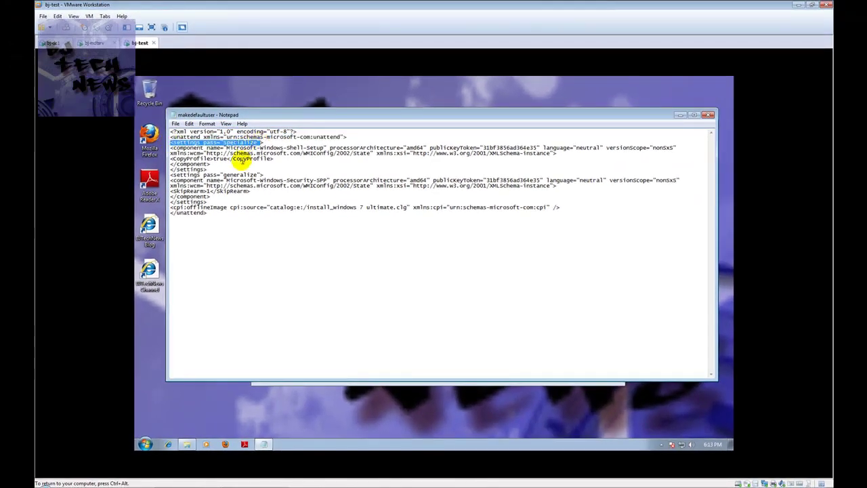
Examine the CopyProfile line and the complete XML in makedefaultuser, then close the file and the defaultProfile folder.
left_click_drag(273, 159, 214, 162)
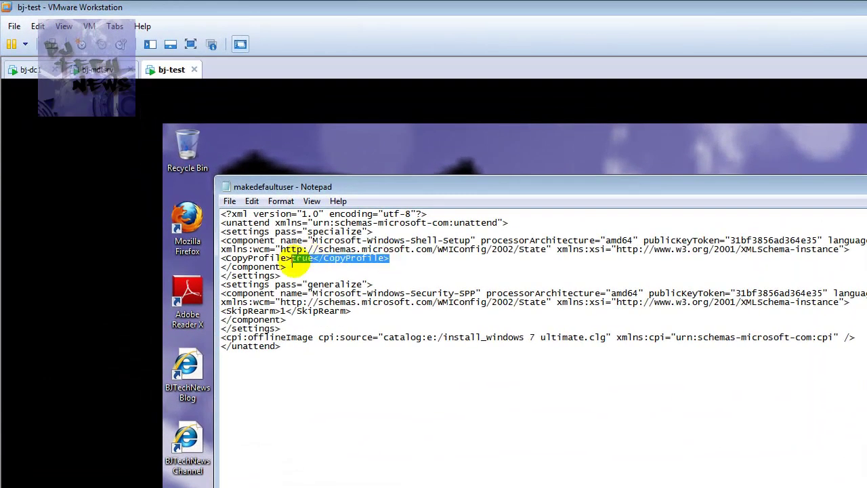
left_click_drag(291, 264, 222, 258)
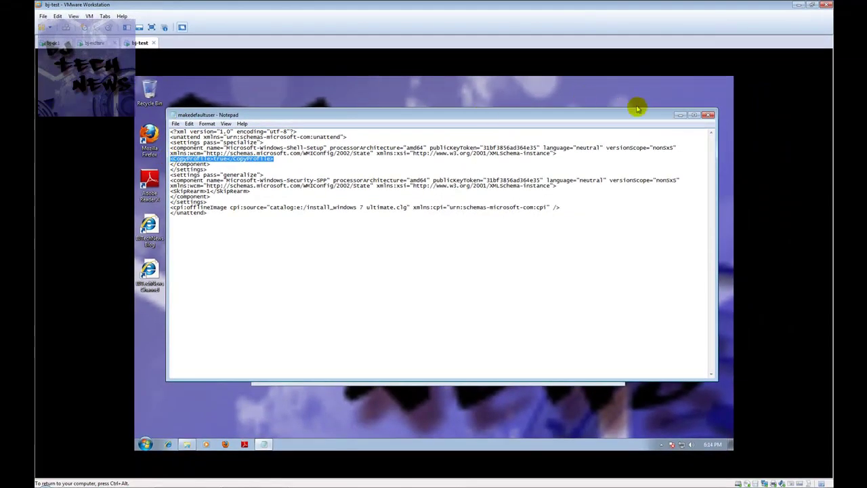
left_click_drag(236, 218, 160, 149)
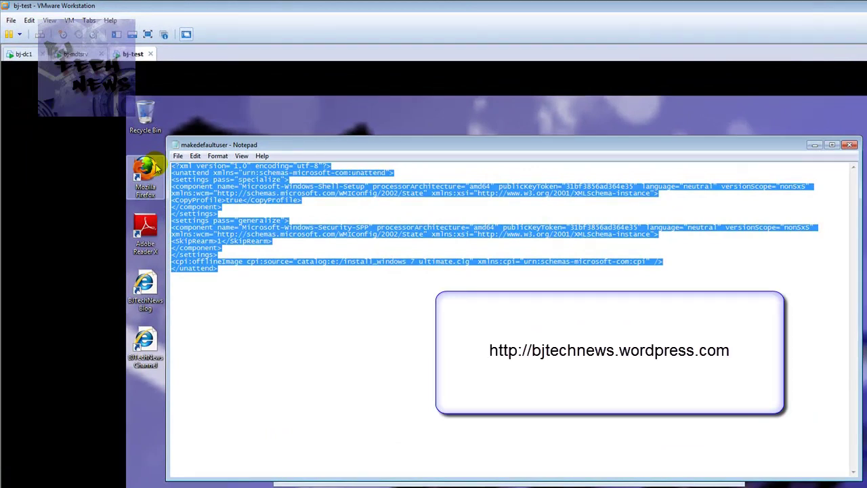
left_click(232, 267)
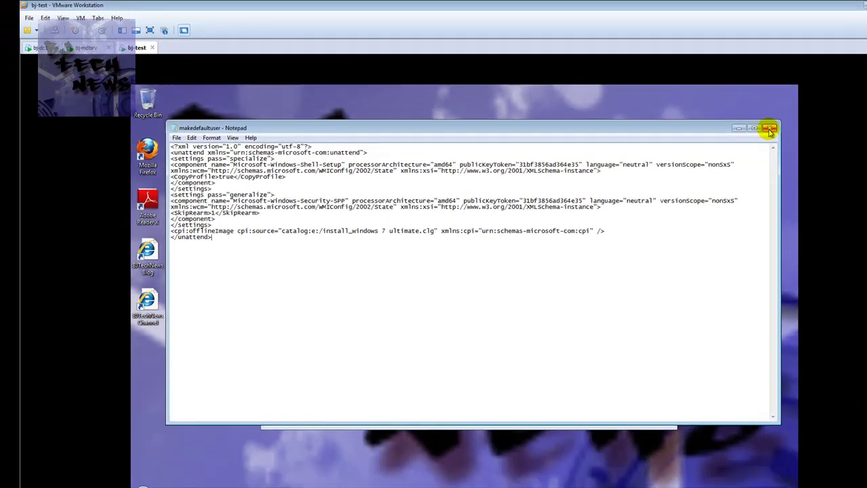
left_click(770, 129)
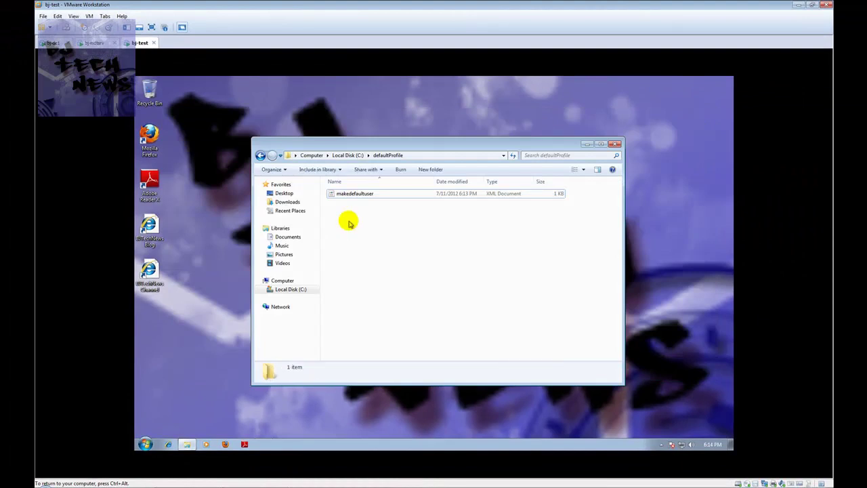
left_click(614, 144)
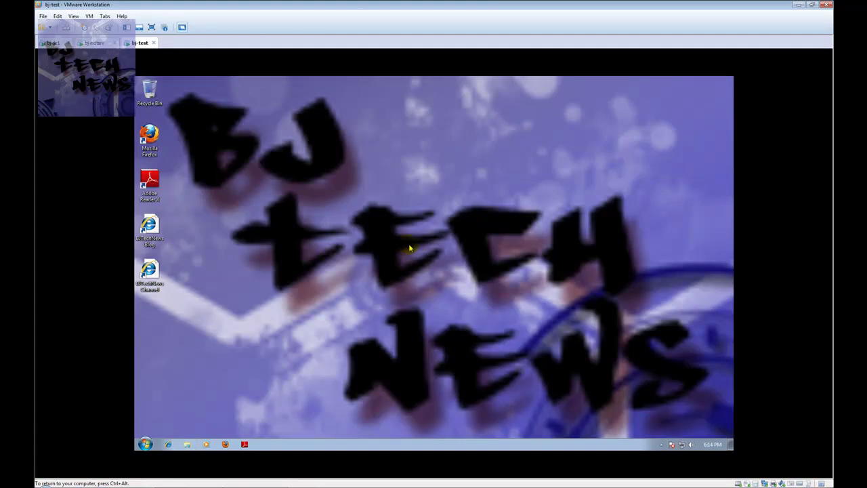
Switch to the bj-mdtsrv machine and open the step list of Capture OS Task Sequence in Deployment Workbench.
left_click(94, 42)
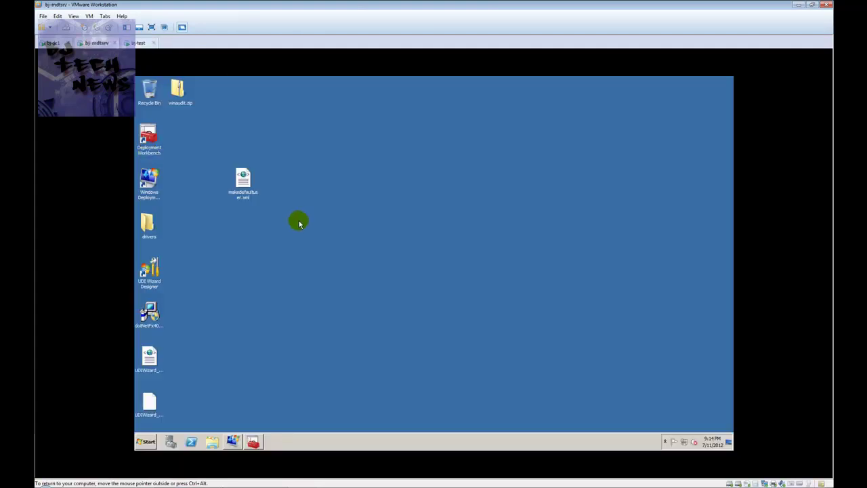
left_click(253, 442)
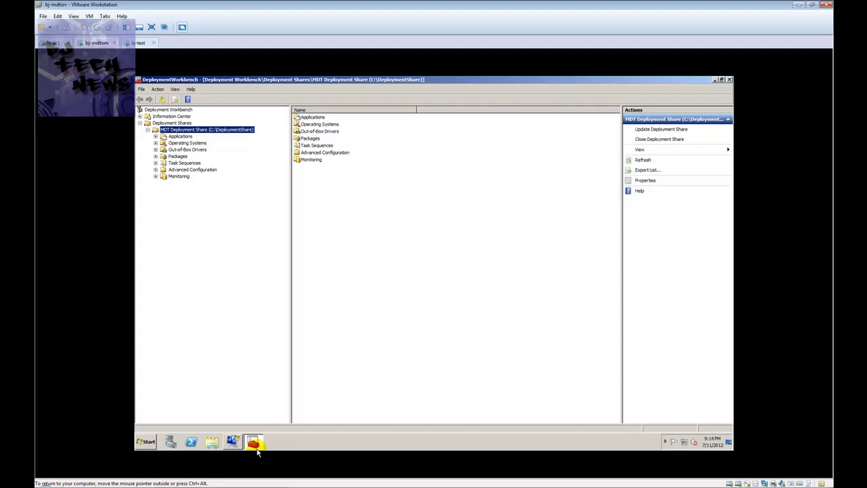
left_click(180, 163)
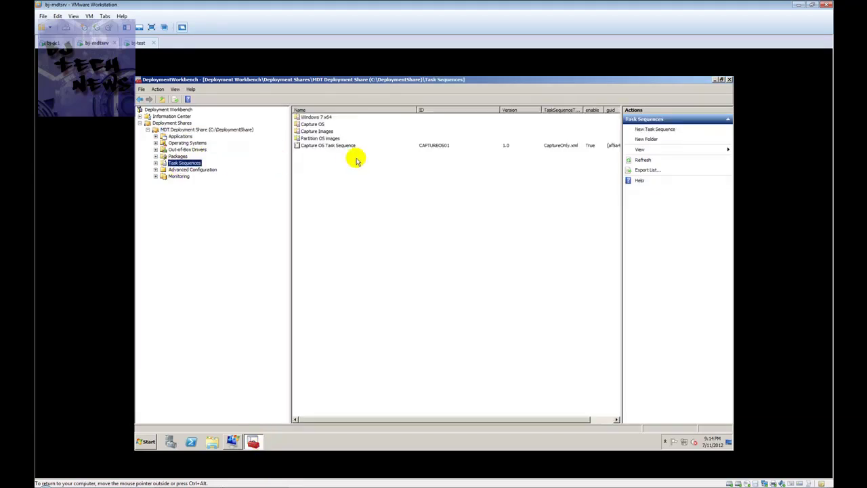
double_click(321, 145)
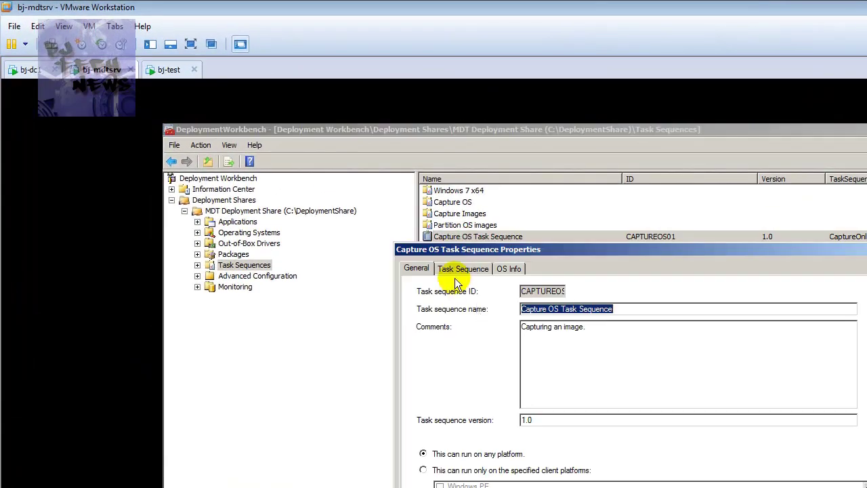
left_click(455, 279)
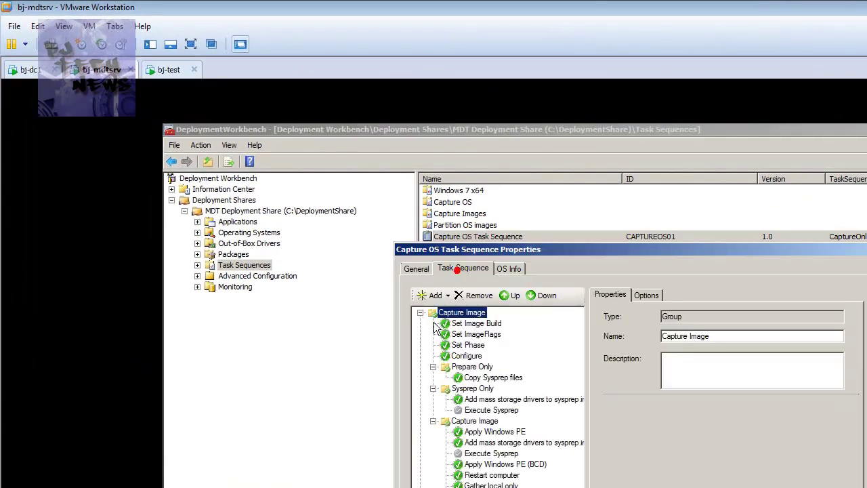
Check both Execute Sysprep steps, under Sysprep Only and Capture Image, and close the task sequence properties without saving.
left_click(491, 411)
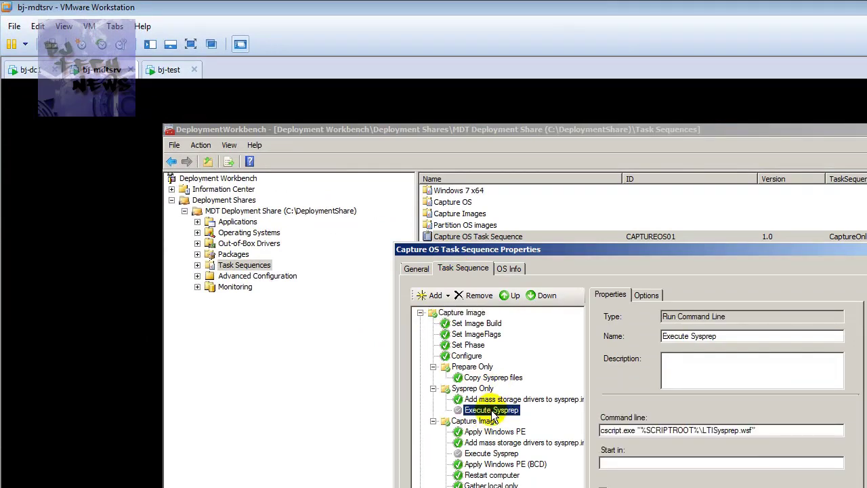
left_click(491, 453)
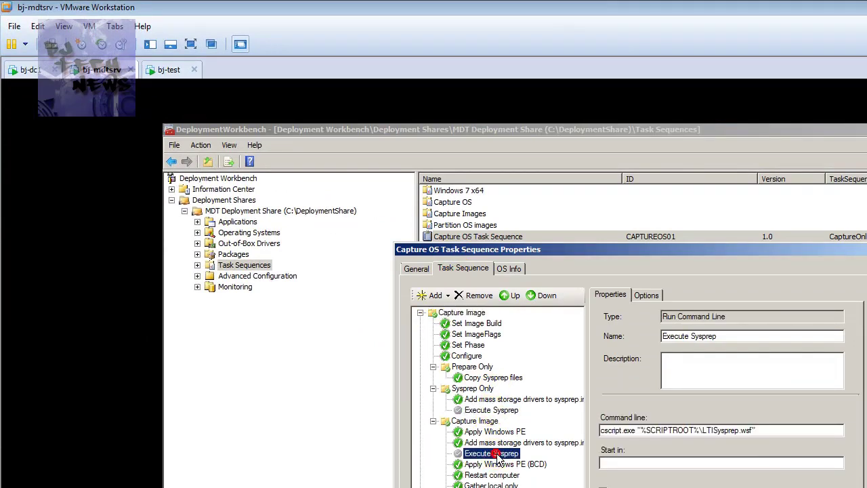
left_click(473, 388)
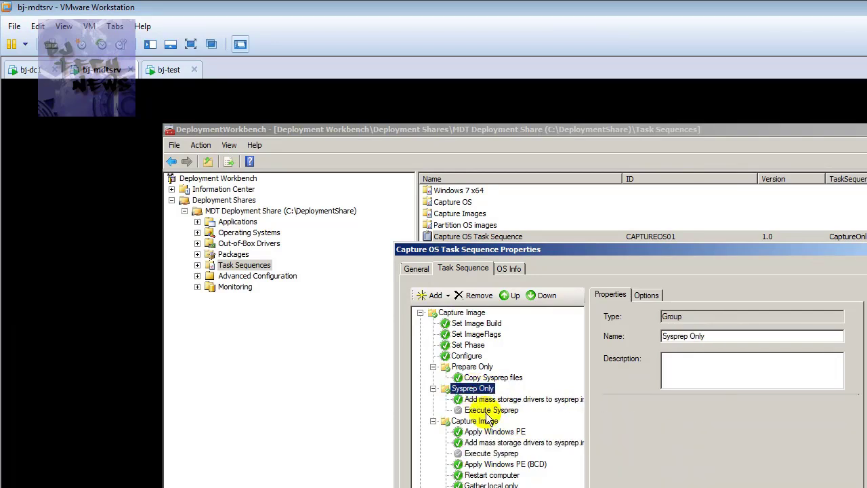
left_click(476, 421)
left_click(490, 453)
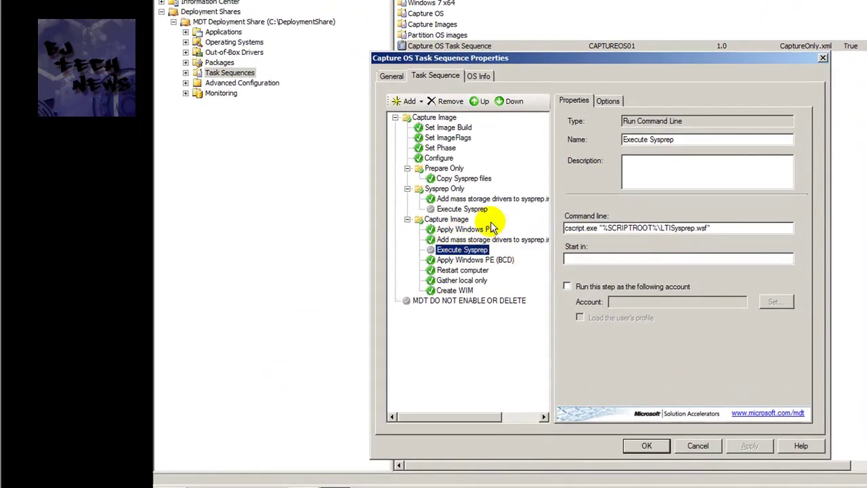
left_click(476, 211)
left_click(470, 250)
left_click(466, 210)
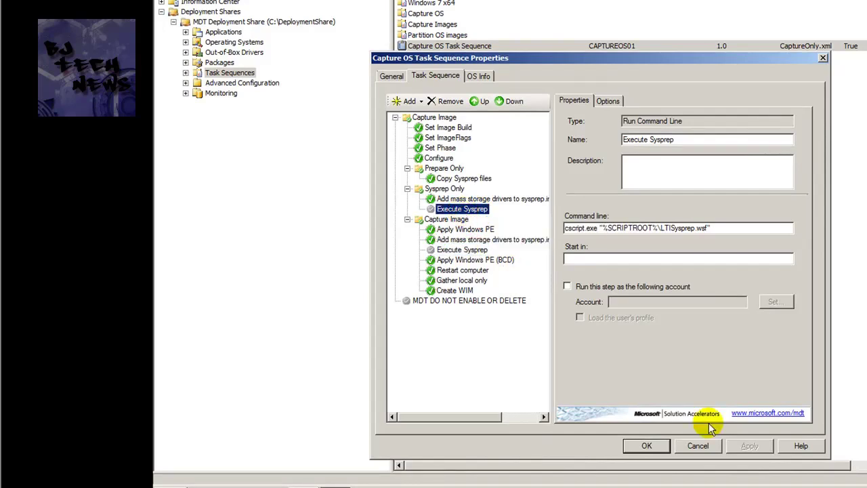
left_click(698, 446)
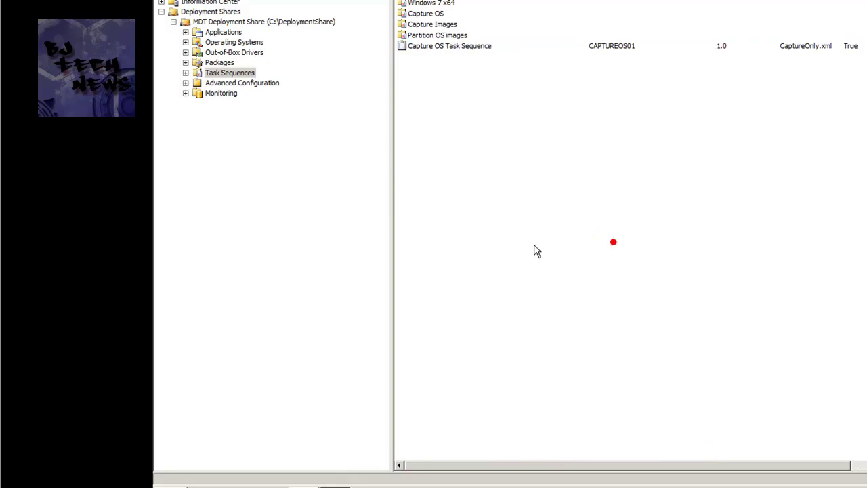
Update the MDT Deployment Share using the option to optimize the boot image updating process.
left_click(207, 26)
right_click(207, 26)
left_click(245, 37)
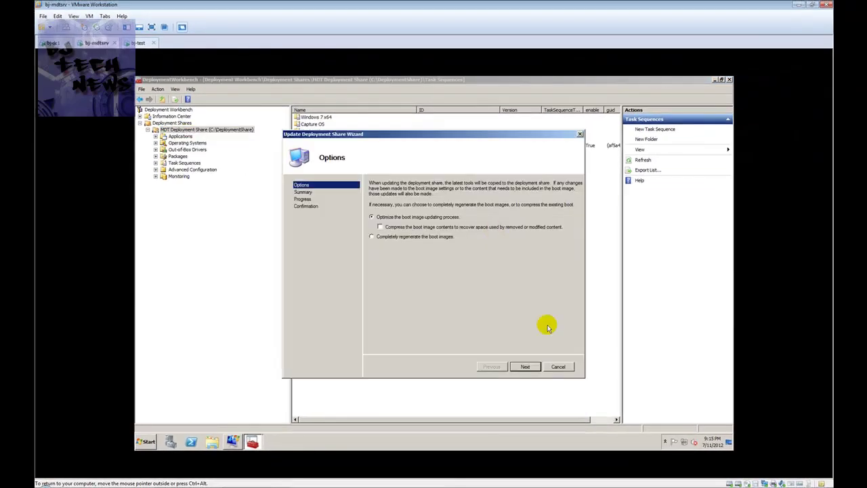
left_click(526, 366)
left_click(526, 365)
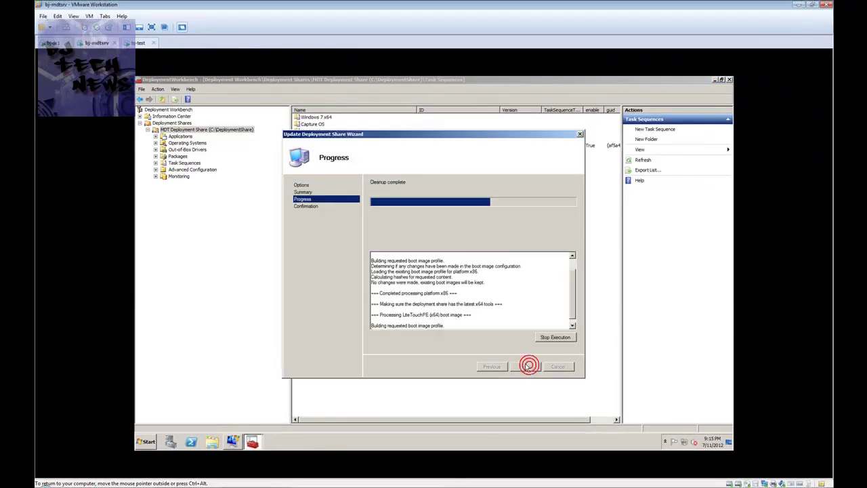
left_click(522, 366)
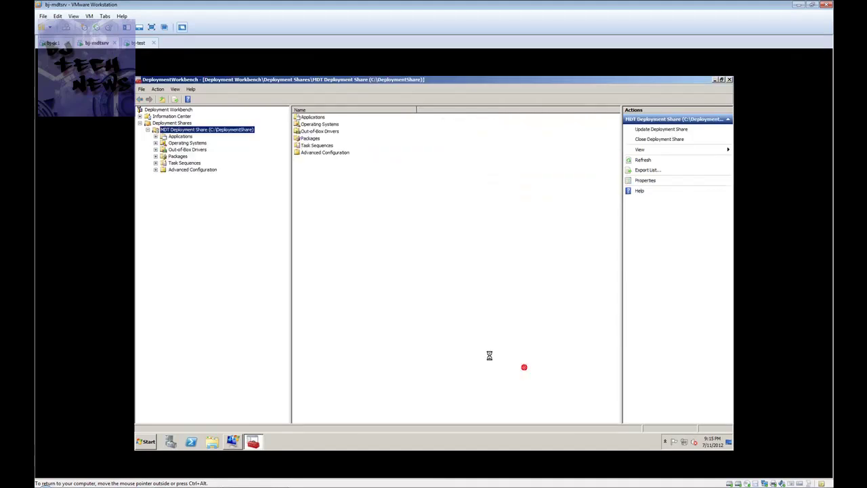
In Windows Deployment Services, choose LiteTouchPE_x64.wim from C:\DeploymentShare\Boot as the replacement for the Lite Touch Windows PE (x64) boot image.
left_click(716, 80)
left_click(232, 441)
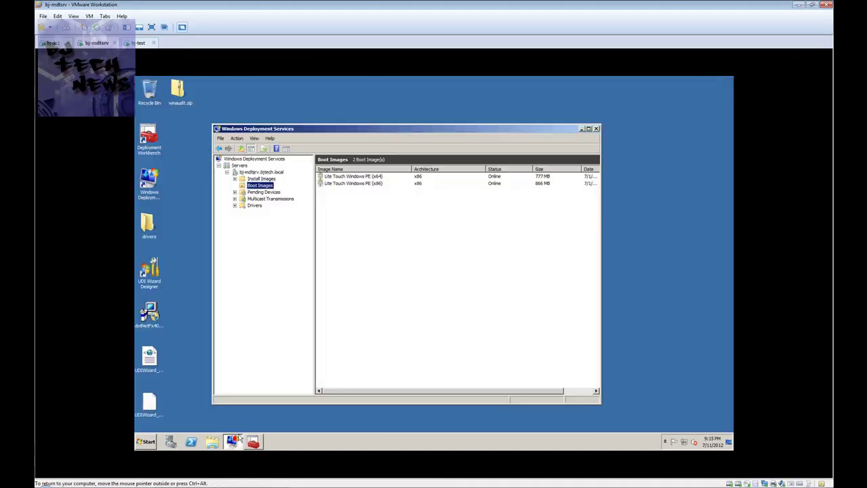
left_click(339, 176)
right_click(341, 176)
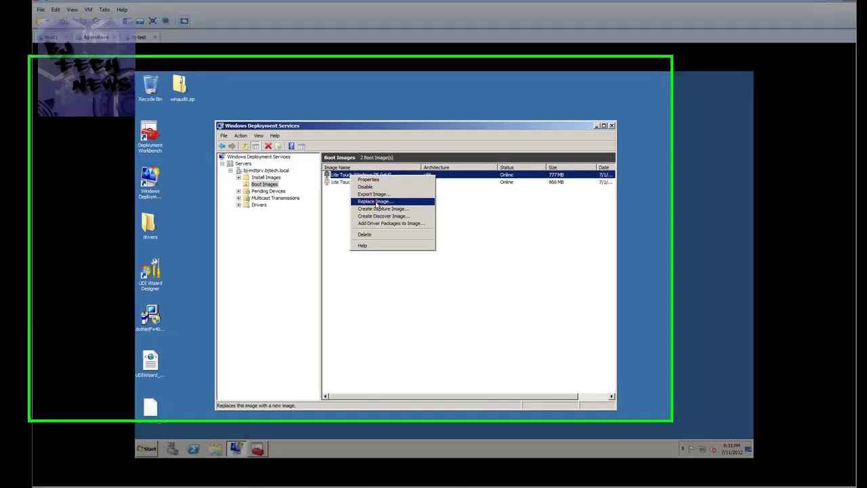
left_click(368, 202)
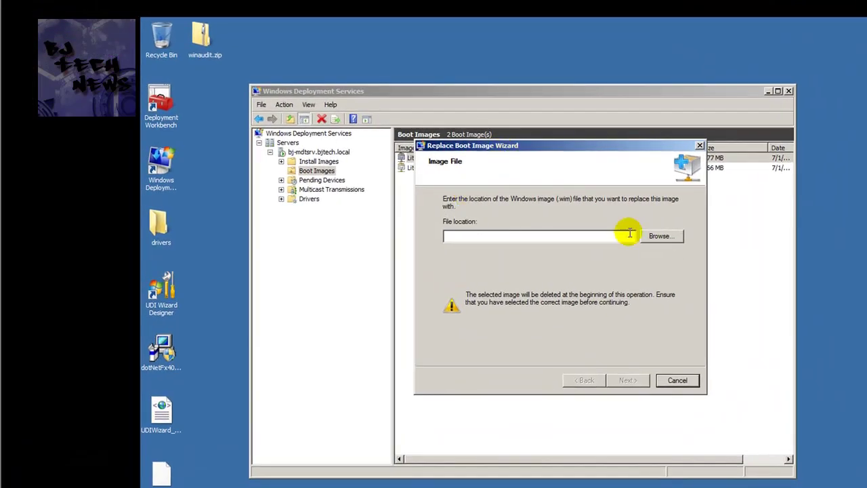
left_click(661, 238)
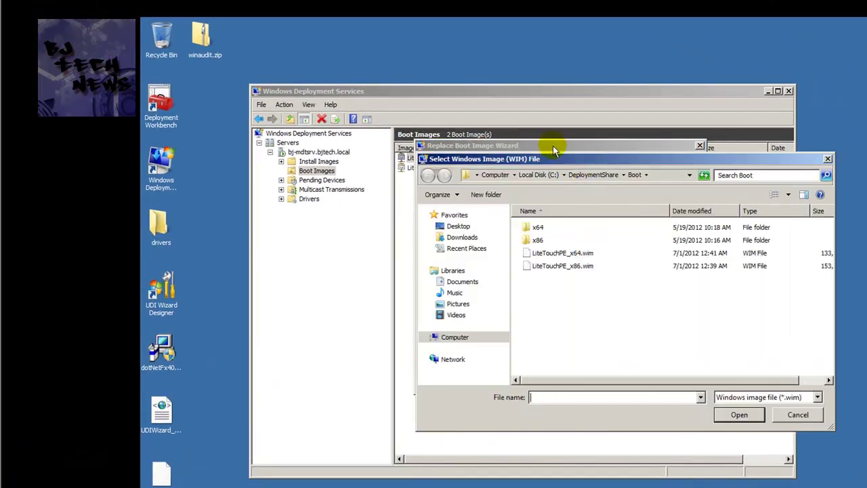
left_click(804, 413)
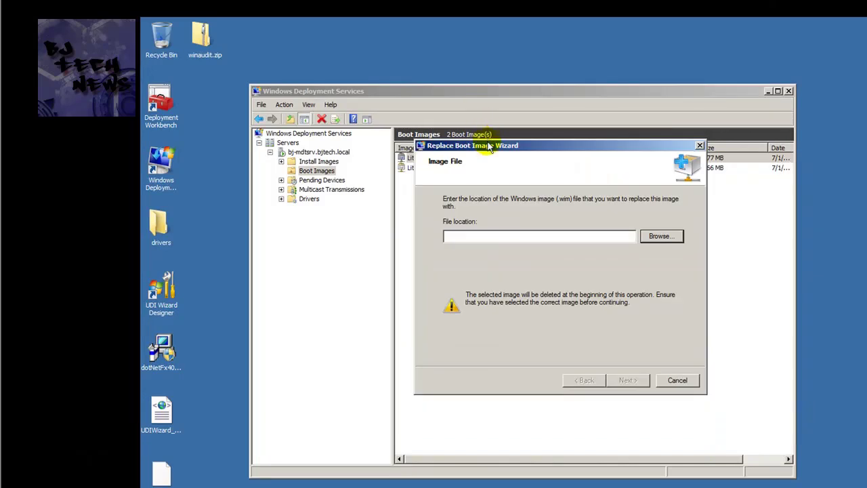
left_click_drag(491, 182, 490, 179)
left_click(660, 267)
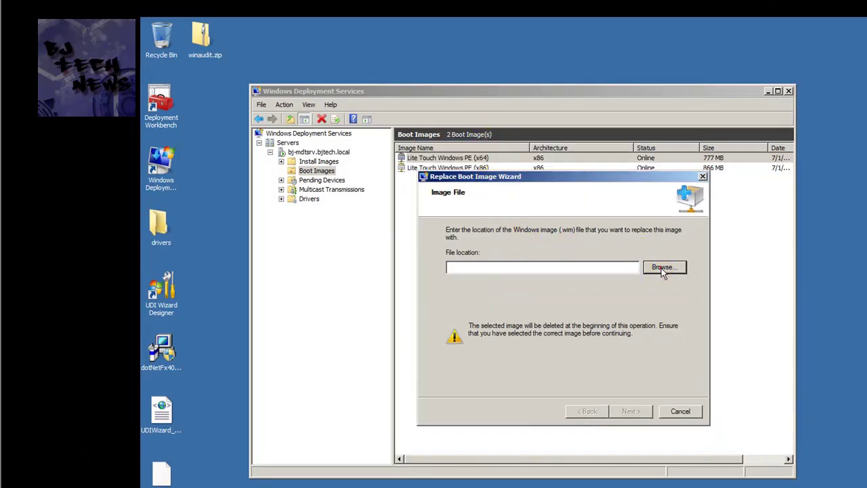
double_click(519, 253)
Complete the x64 boot image replacement, using Lite Touch Windows PE (x64) as the new image name.
left_click(630, 411)
left_click(630, 410)
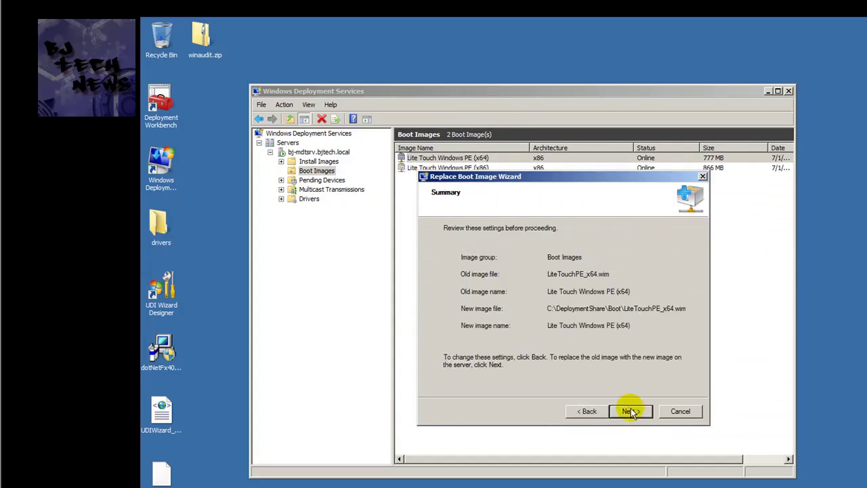
left_click(576, 411)
left_click(630, 410)
left_click(632, 411)
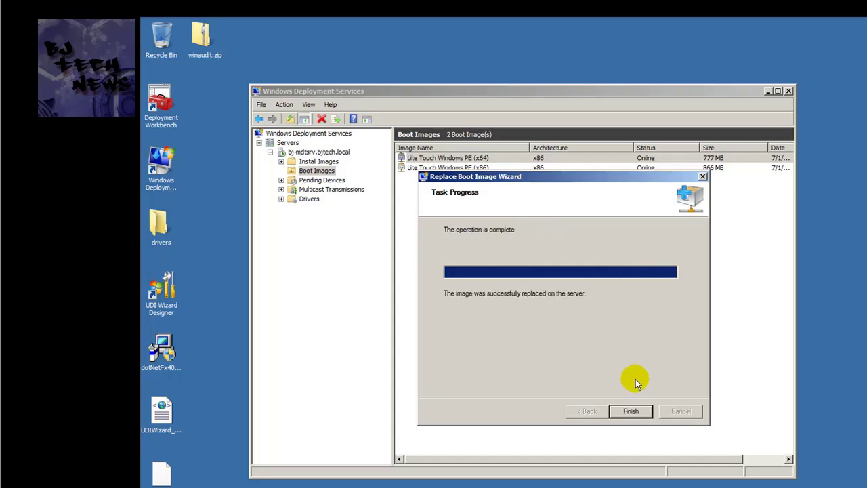
left_click(636, 410)
Replace the Lite Touch Windows PE (x86) boot image with LiteTouchPE_x86.wim from the deployment share's Boot folder.
left_click(469, 167)
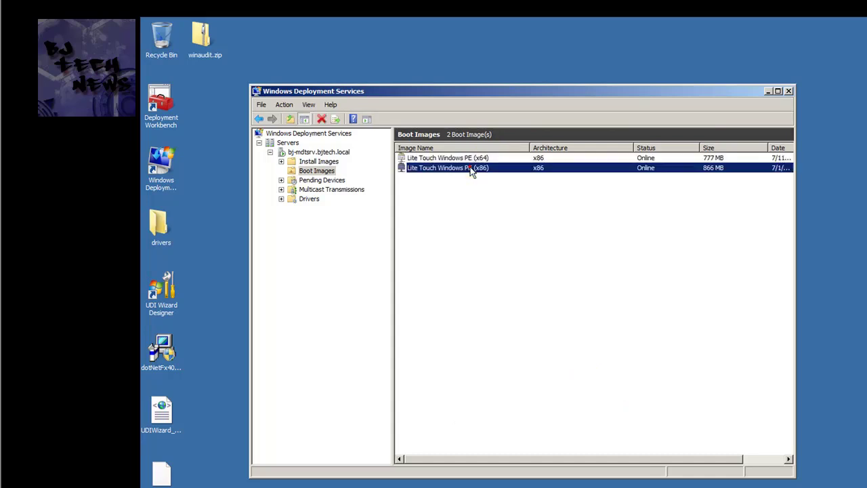
right_click(470, 168)
left_click(522, 206)
left_click(660, 236)
double_click(516, 239)
left_click(622, 379)
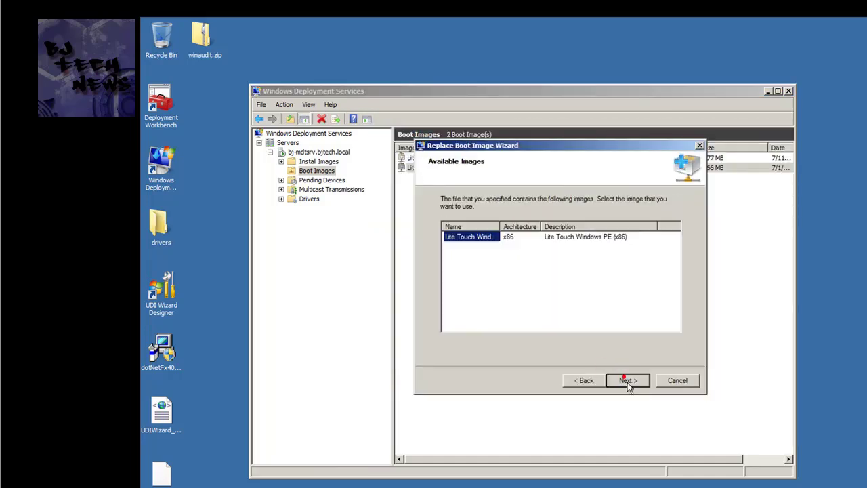
left_click(624, 380)
left_click(624, 380)
left_click(623, 378)
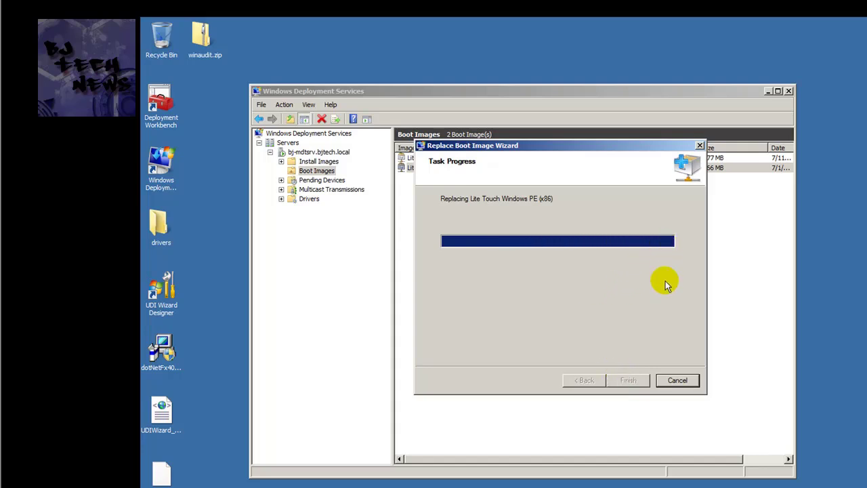
left_click(628, 381)
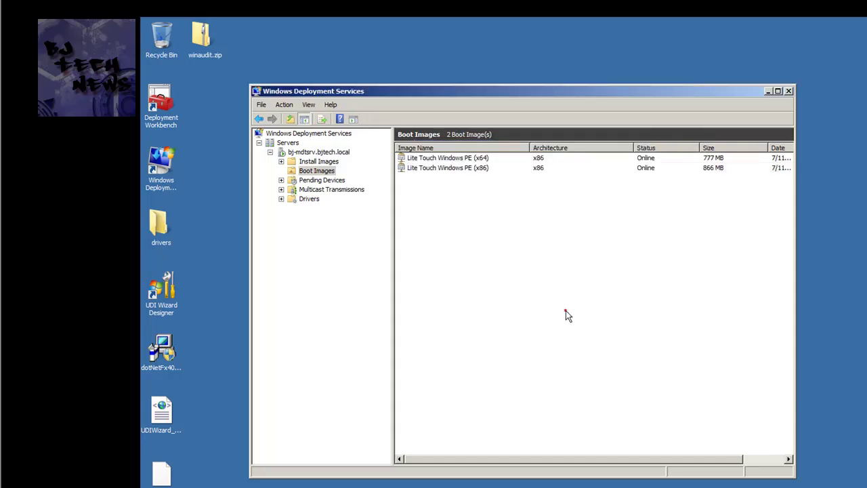
Restart Windows Deployment Services on the bj-mdtsrv.bjtech.local server and dismiss the confirmation.
left_click(314, 153)
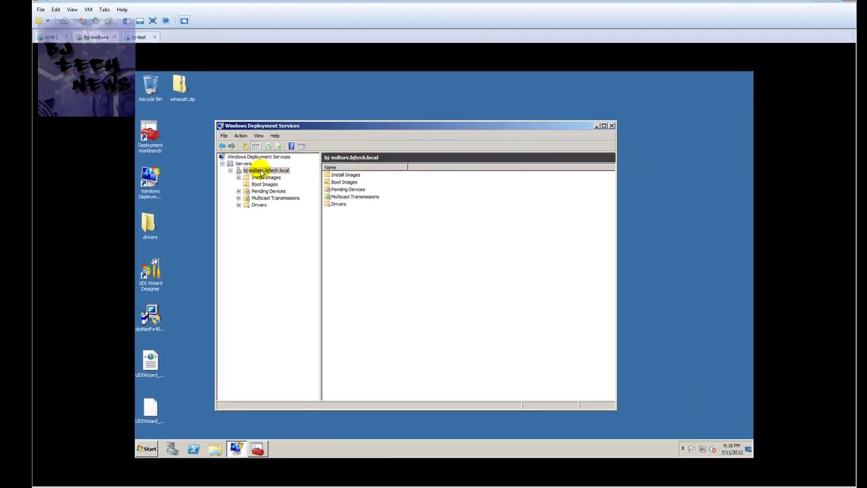
right_click(251, 173)
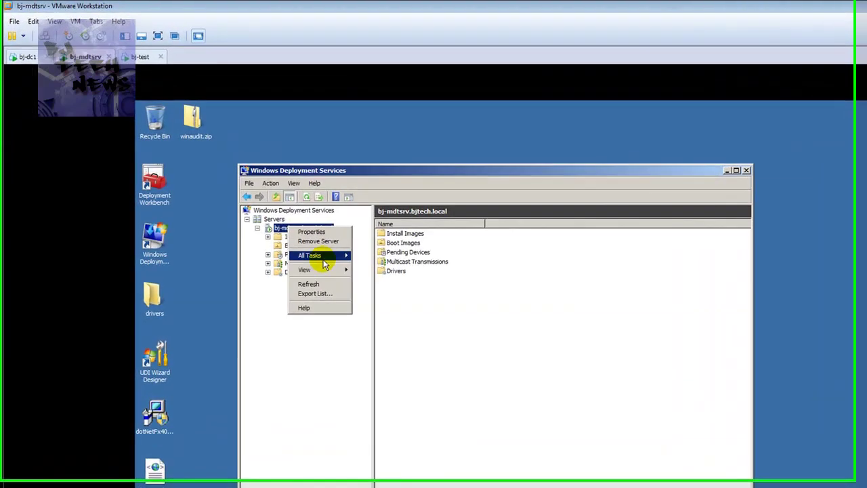
mouse_move(329, 263)
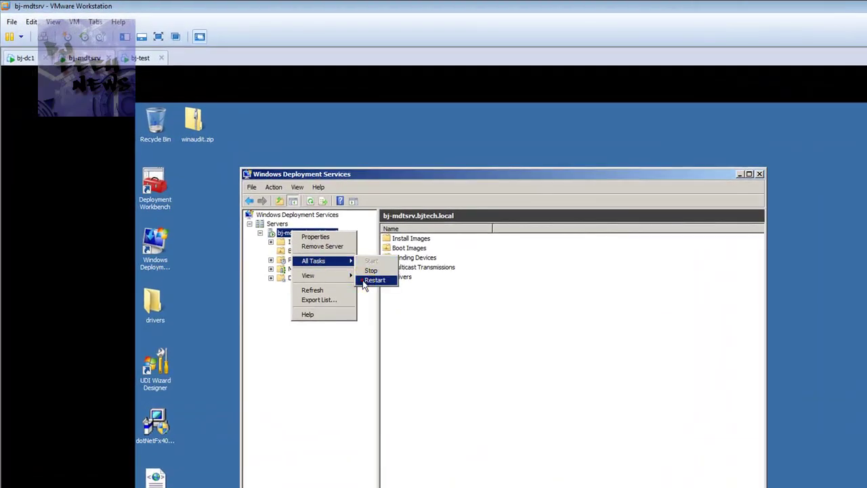
left_click(373, 279)
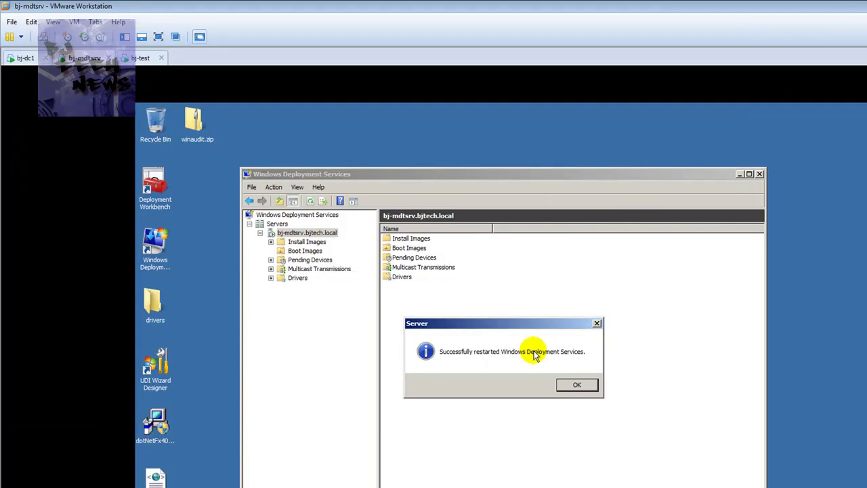
left_click(576, 383)
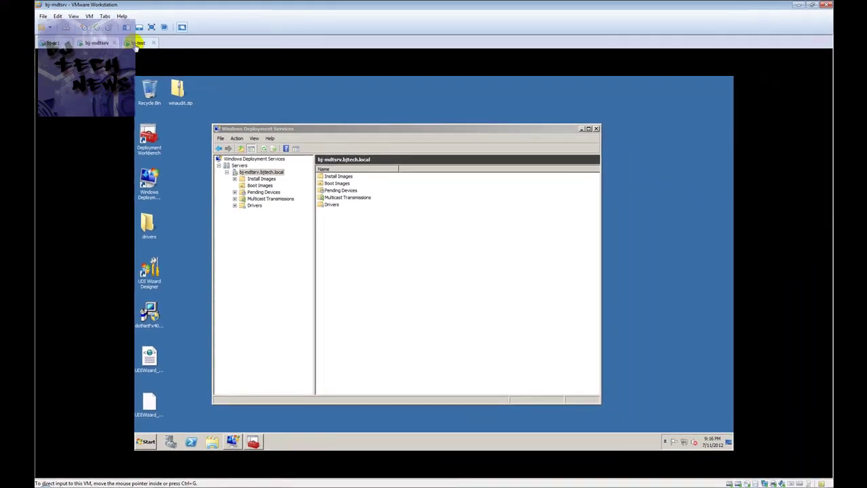
Switch to the bj-test virtual machine and open cmd as administrator.
left_click(140, 58)
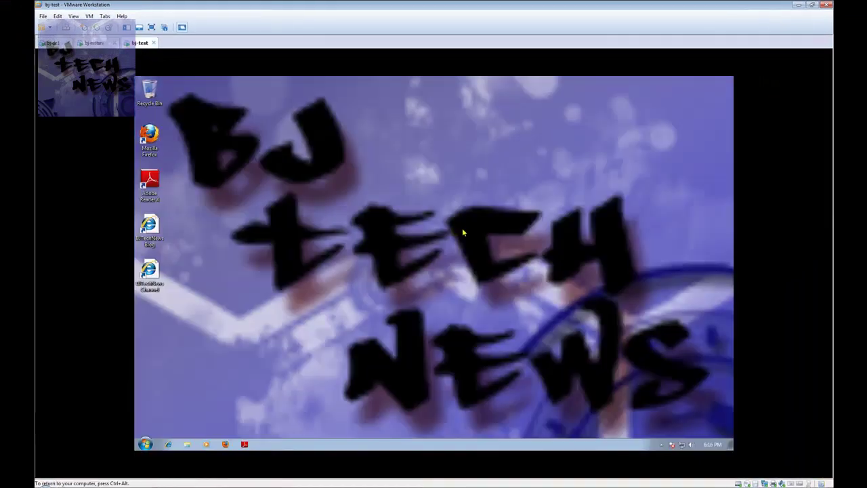
left_click(146, 443)
left_click(171, 425)
type("cmd")
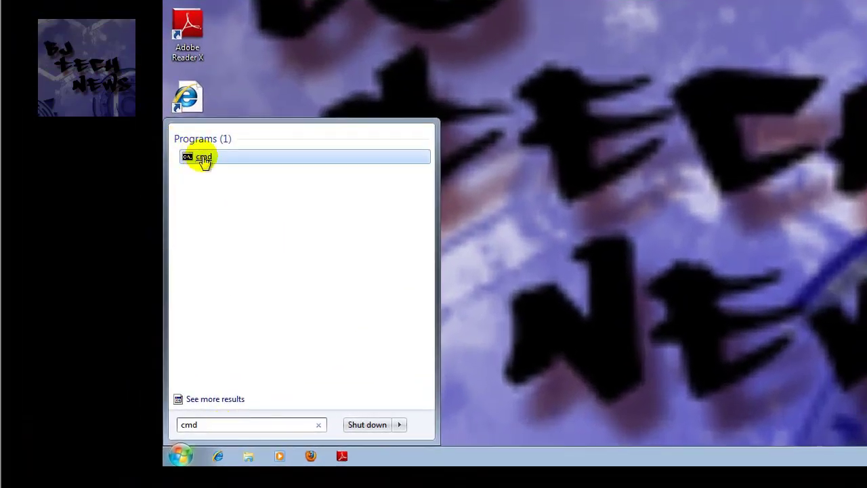
right_click(203, 162)
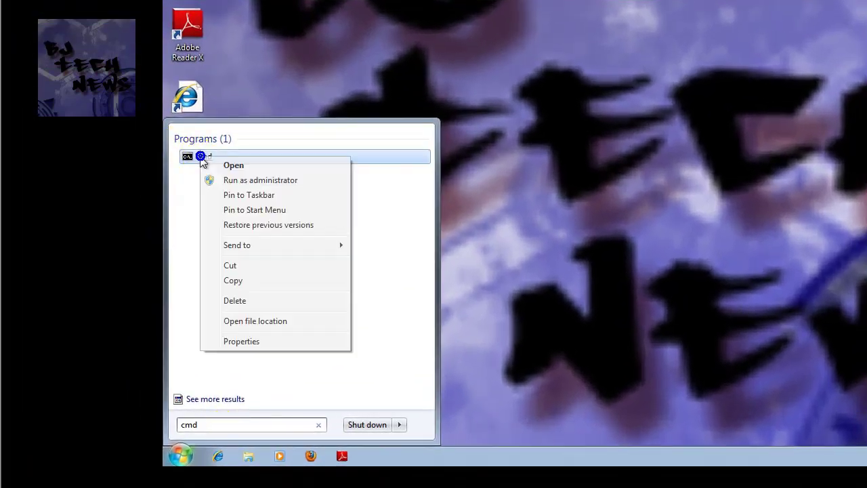
left_click(252, 180)
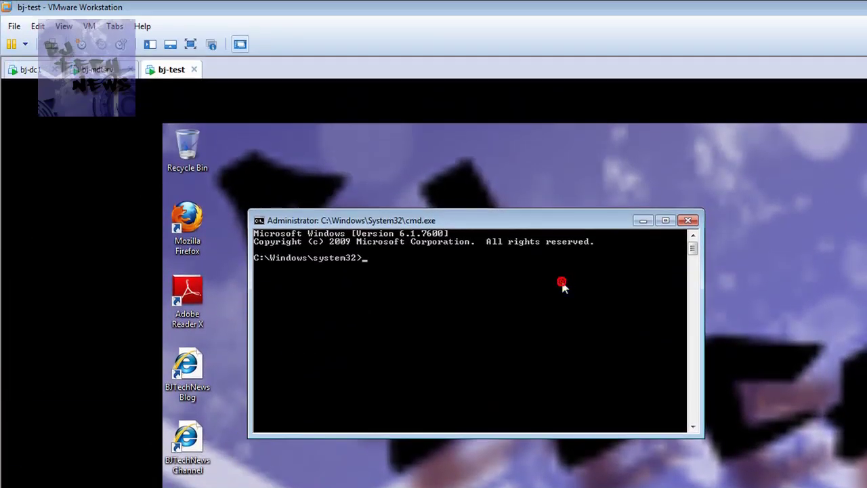
Change to the sysprep directory in the command prompt, clear the screen and list the directory's contents.
type("cd sysprep")
key("Return")
type("cls")
key("Return")
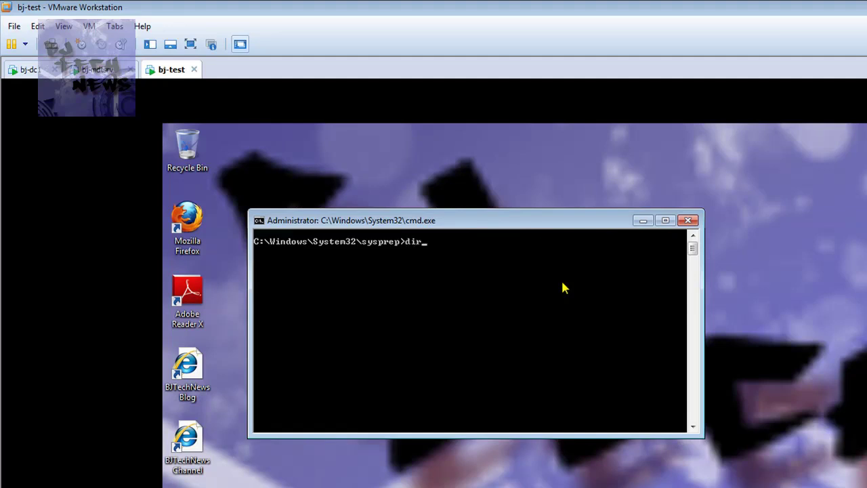
key("Return")
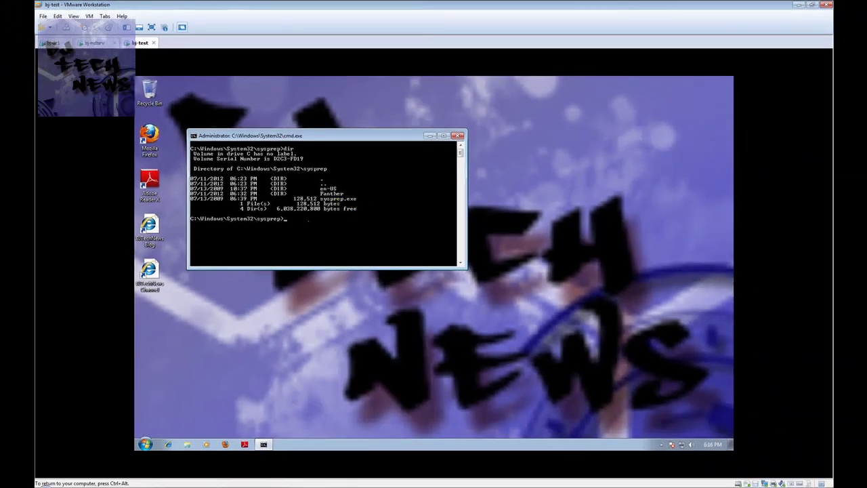
Switch to Notepad++, show referenceImage_notes.txt and place its resized window beside VMware Workstation to consult the sysprep command.
left_click_drag(422, 5, 257, 32)
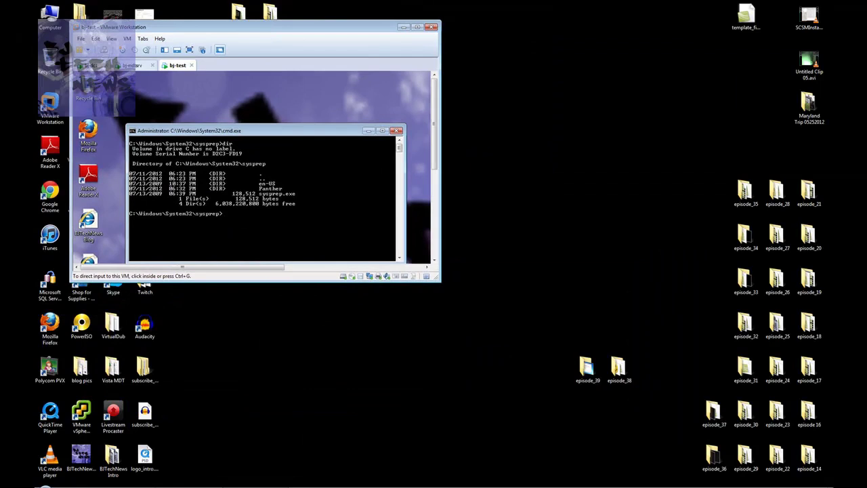
key("alt+Tab")
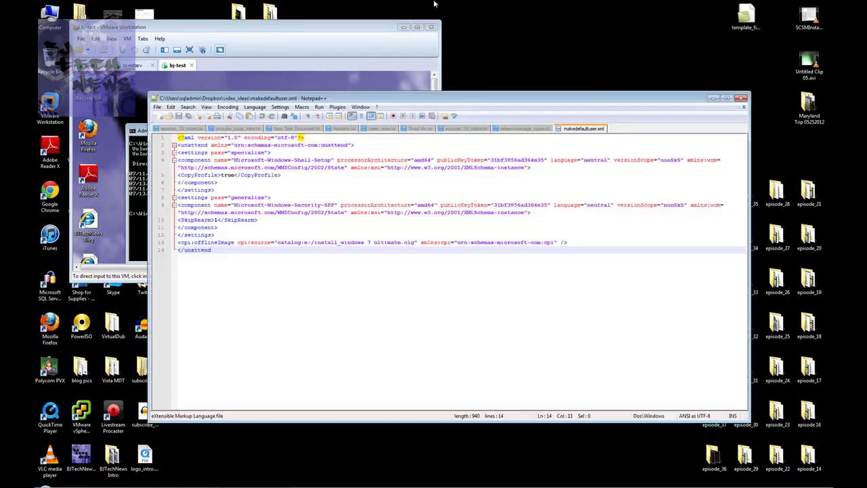
left_click(542, 128)
left_click_drag(427, 100, 469, 72)
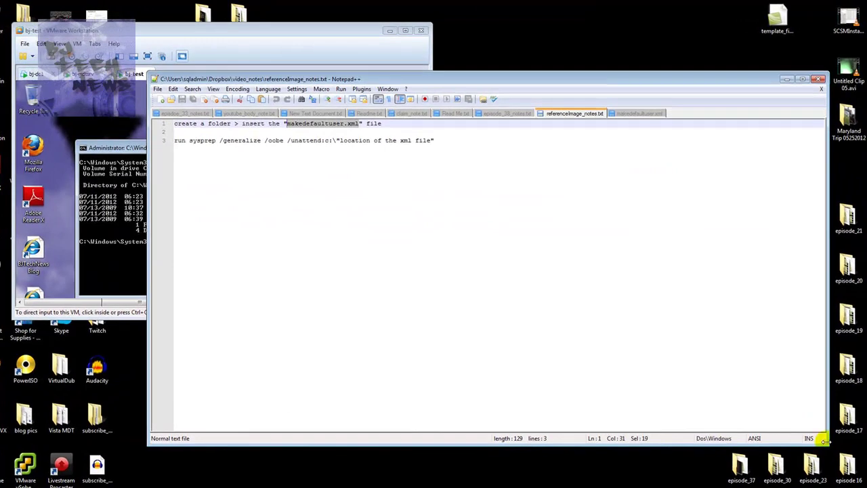
left_click_drag(819, 440, 526, 428)
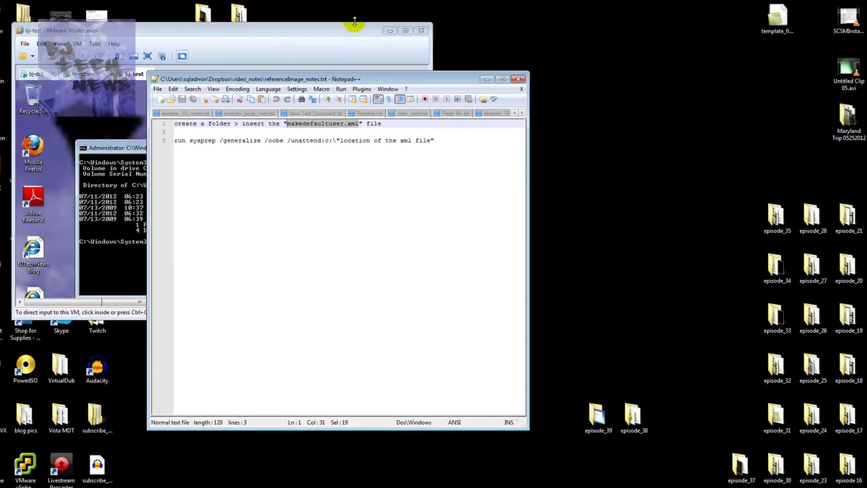
left_click_drag(373, 80, 658, 15)
left_click(373, 82)
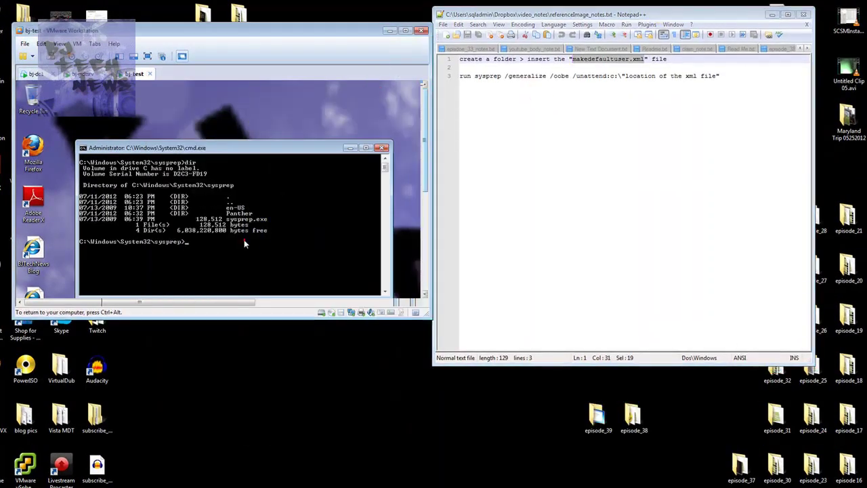
Enter the beginning of the command, sysprep.exe /generalize /oobe /unattend:c:\, at the bj-test command prompt without running it.
type("sys")
type("prep.ex")
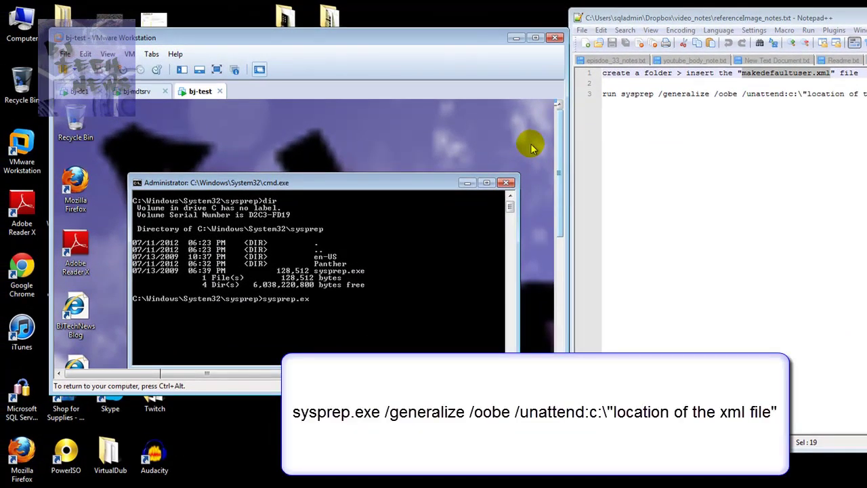
type("ge")
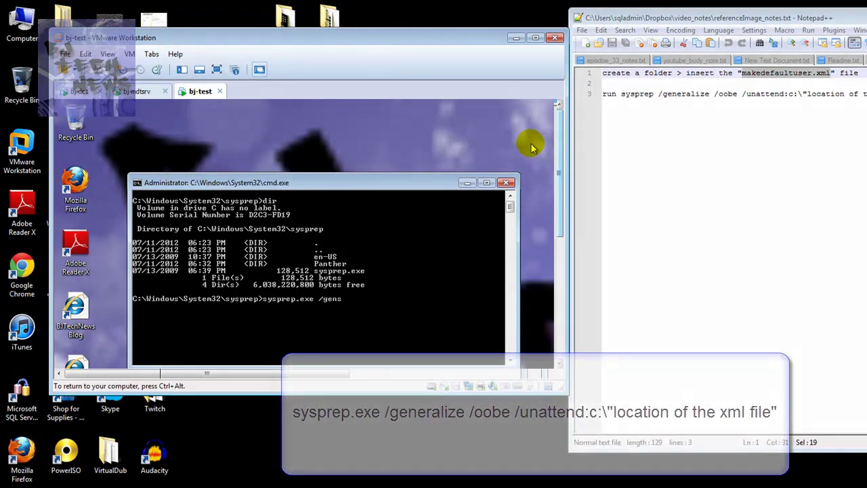
type("neraliz")
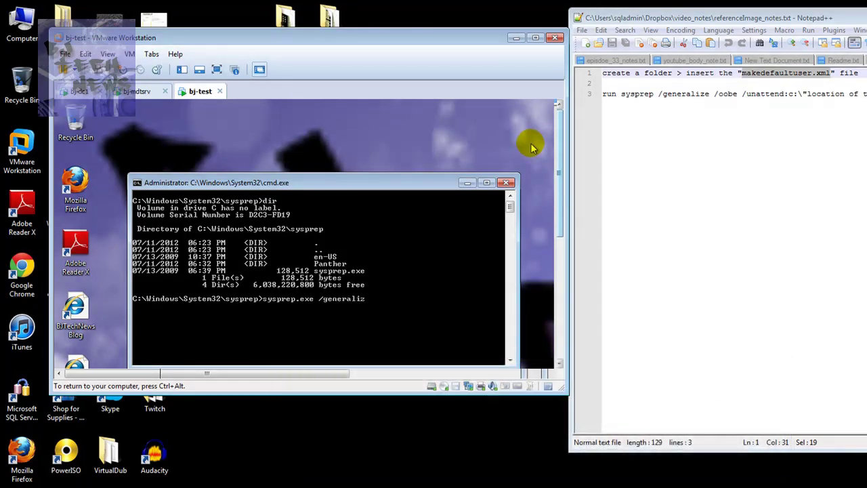
type("e /oobe /unattend:c:\\")
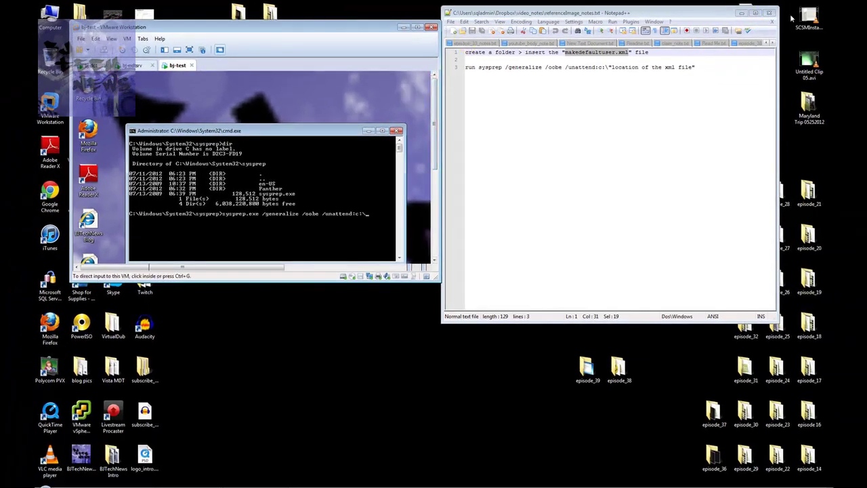
Minimize the notes, maximize VMware Workstation and open the defaultProfile folder on Local Disk (C:) in bj-test.
left_click(741, 12)
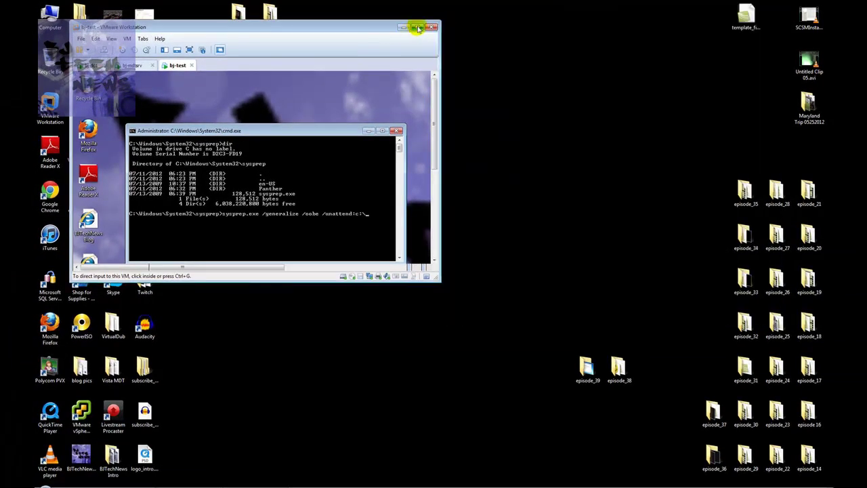
left_click(417, 28)
left_click(145, 443)
left_click(272, 348)
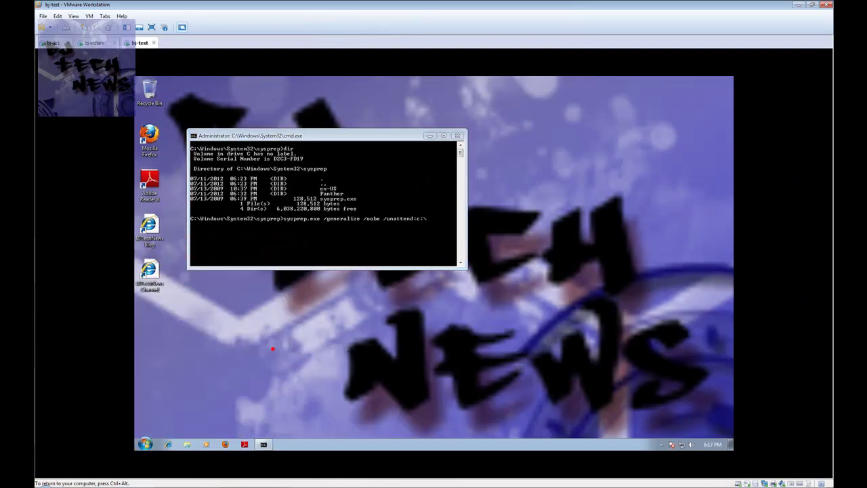
double_click(397, 194)
double_click(357, 191)
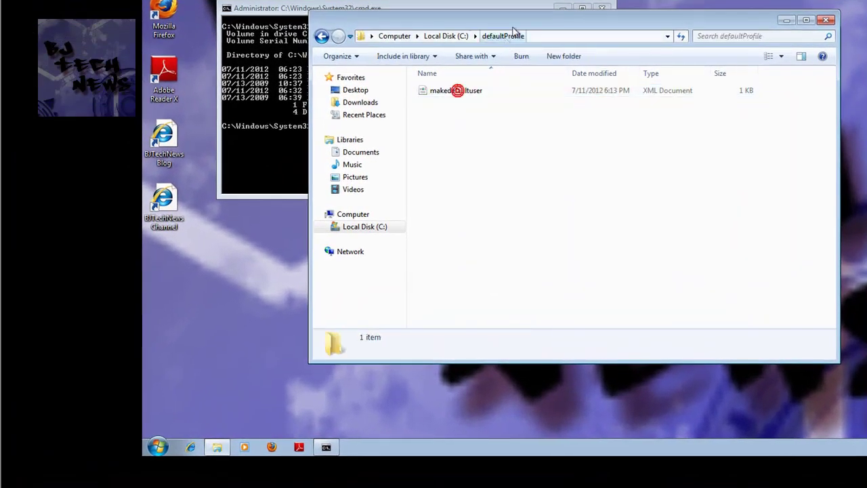
Append the full path of makedefaultuser.xml from the defaultProfile folder to the sysprep command and try to run it.
left_click_drag(512, 28, 610, 134)
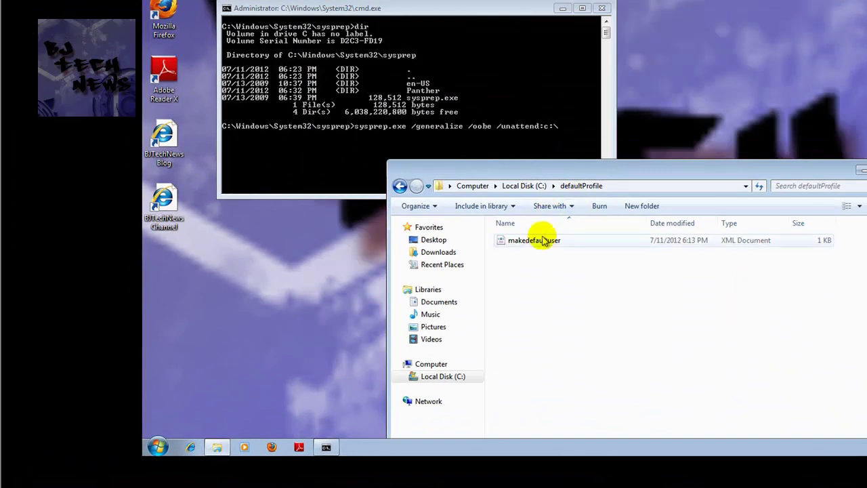
left_click_drag(522, 239, 569, 129)
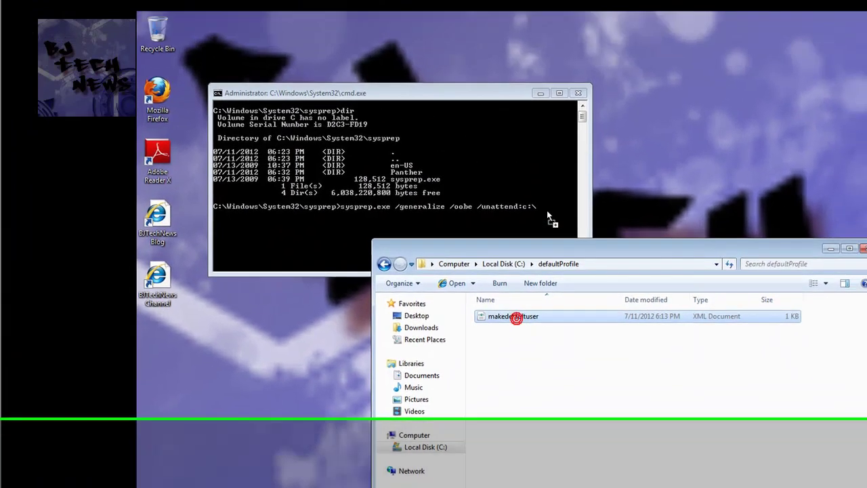
left_click_drag(546, 210, 548, 211)
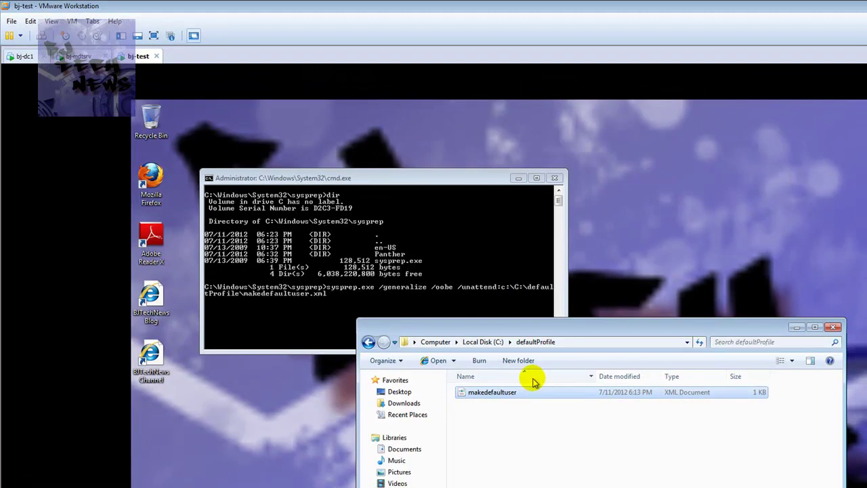
left_click(833, 326)
left_click(337, 305)
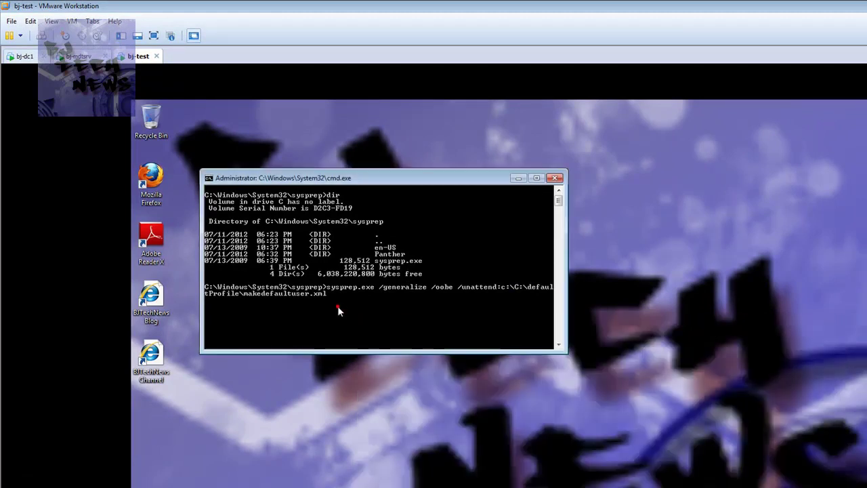
key("Return")
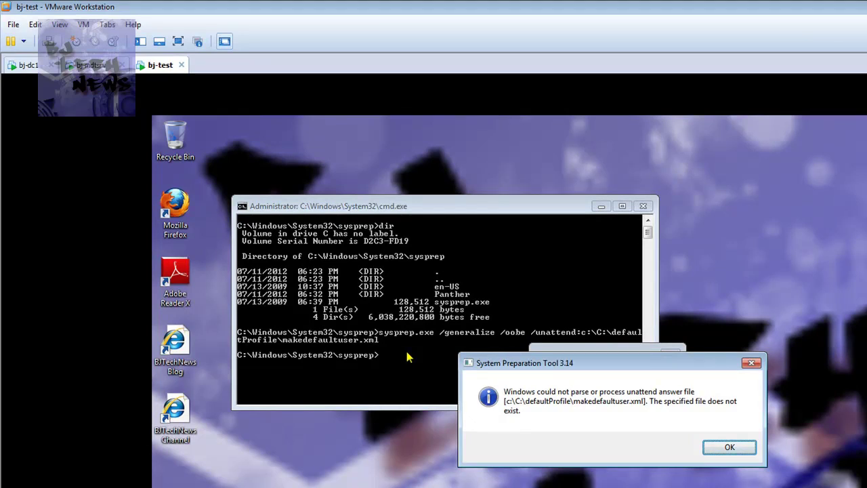
Dismiss the System Preparation Tool message, recall the command, correct the answer file path to c:\defaultProfile\makedefaultuser.xml and run it.
left_click(727, 446)
left_click(505, 365)
key("Up")
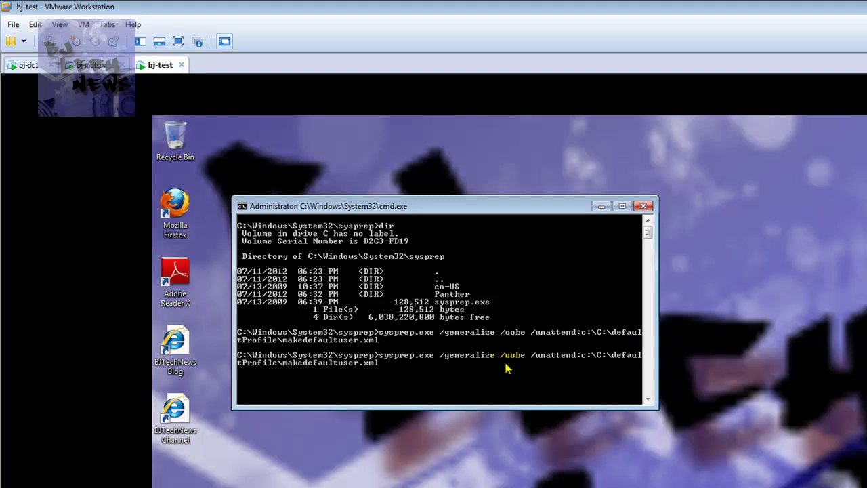
key("Left")
key("Left")
key("Left")
key("Left")
key("Left")
key("Left")
key("Left")
key("Left")
key("Left")
key("Left")
key("Left")
key("Left")
key("Left")
key("Left")
key("BackSpace")
key("BackSpace")
key("BackSpace")
key("BackSpace")
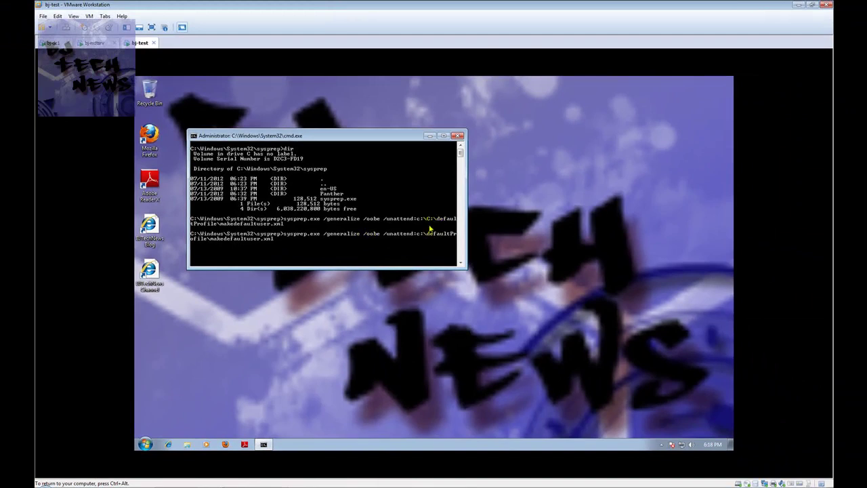
key("Return")
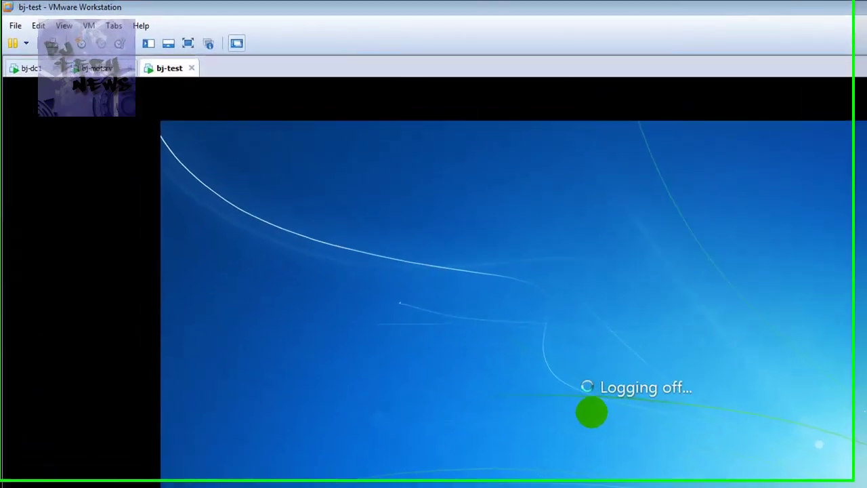
left_click(583, 406)
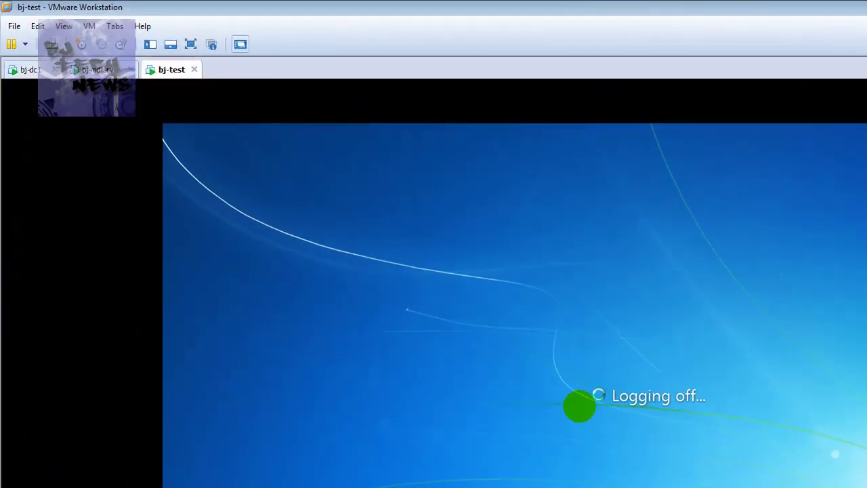
left_click(579, 405)
left_click(579, 405)
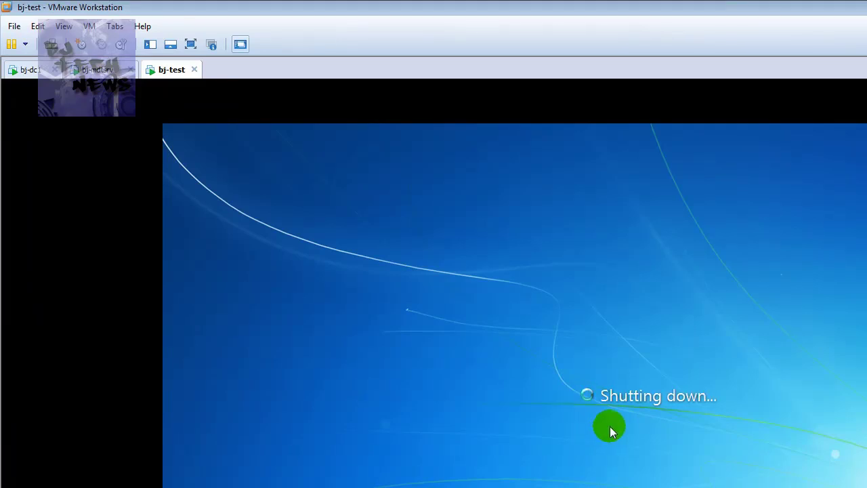
left_click(619, 406)
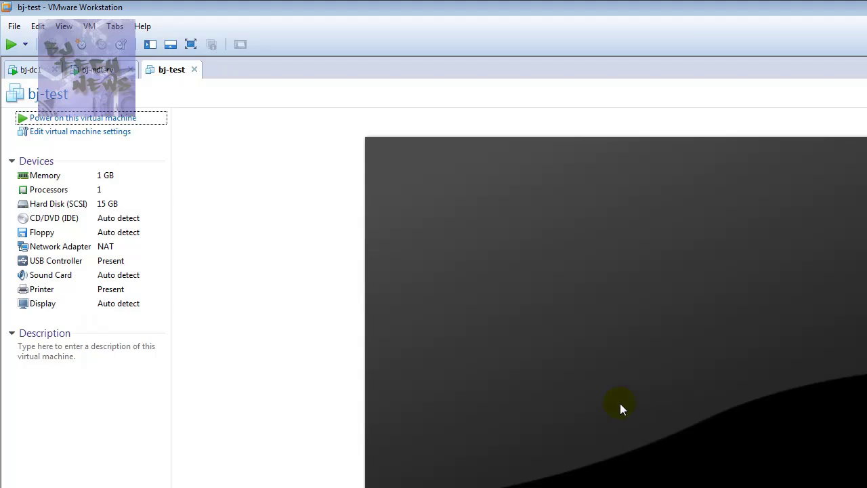
Power on the bj-test virtual machine.
left_click(163, 71)
left_click(79, 119)
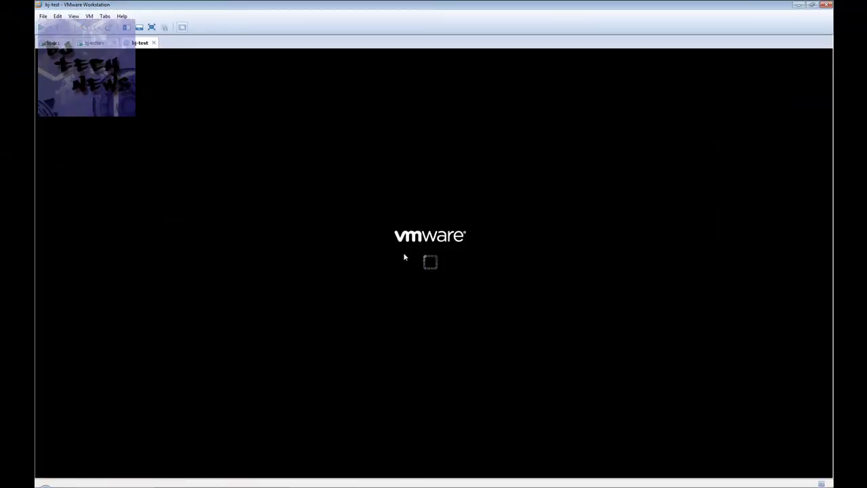
Boot bj-test from the network and start Lite Touch Windows PE (x86) from the Windows Boot Manager.
left_click(407, 256)
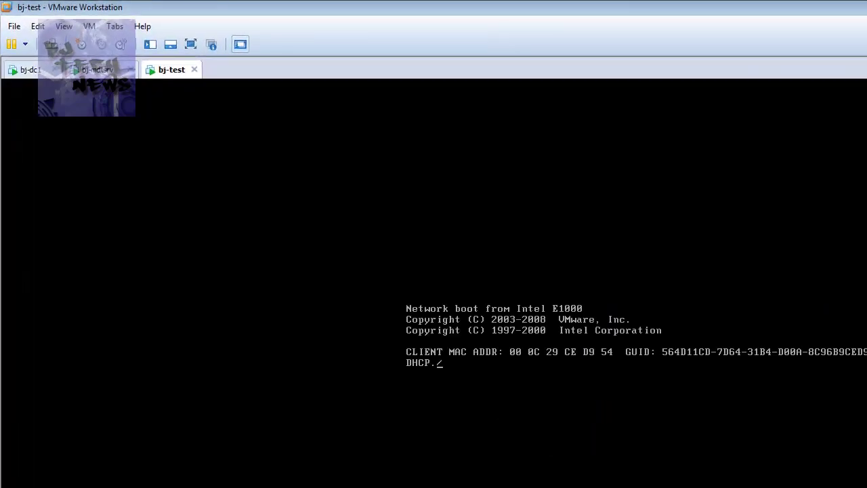
key("F12")
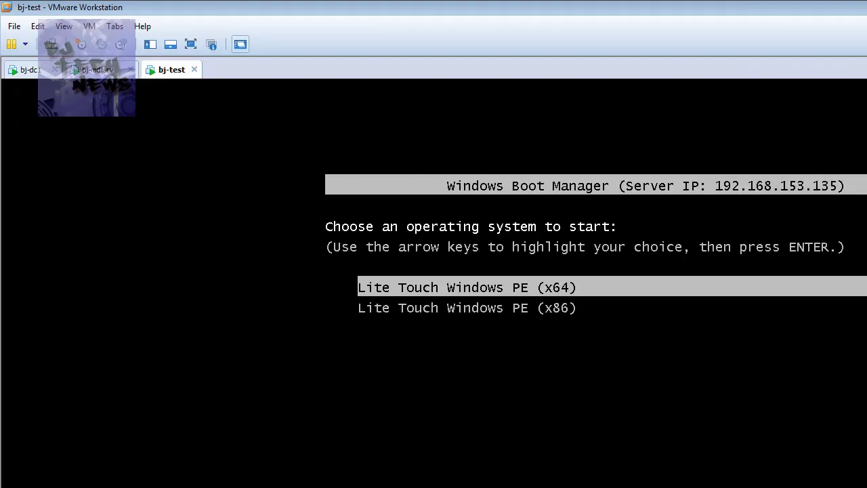
key("Down")
key("Return")
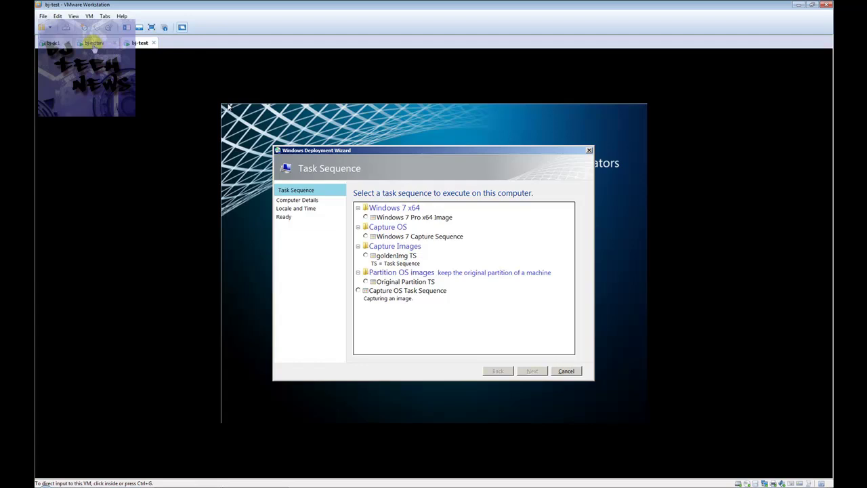
On bj-mdtsrv, open the MDT Deployment Share properties in Deployment Workbench and examine the SkipBDDWelcome and user credential lines in its rules.
left_click(94, 44)
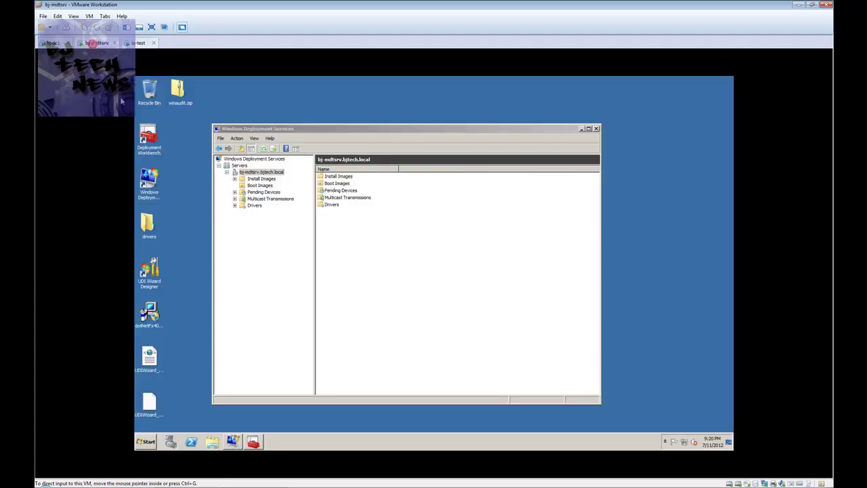
left_click(580, 128)
mouse_move(236, 443)
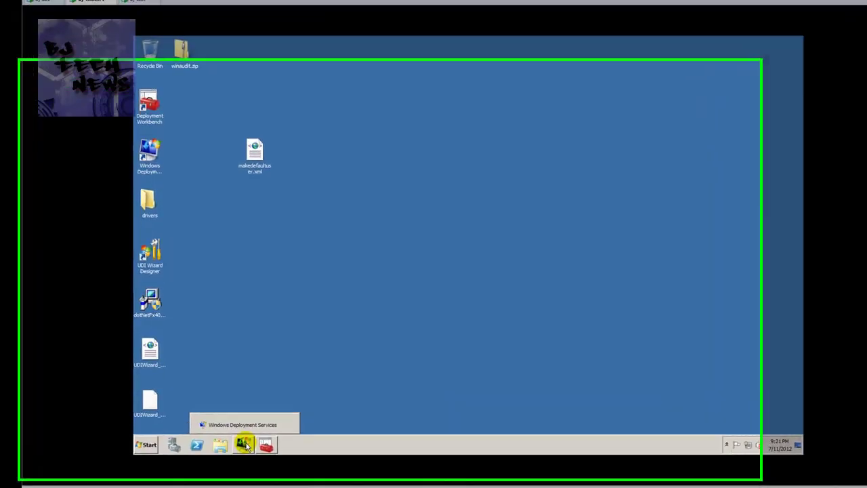
left_click(253, 442)
right_click(213, 40)
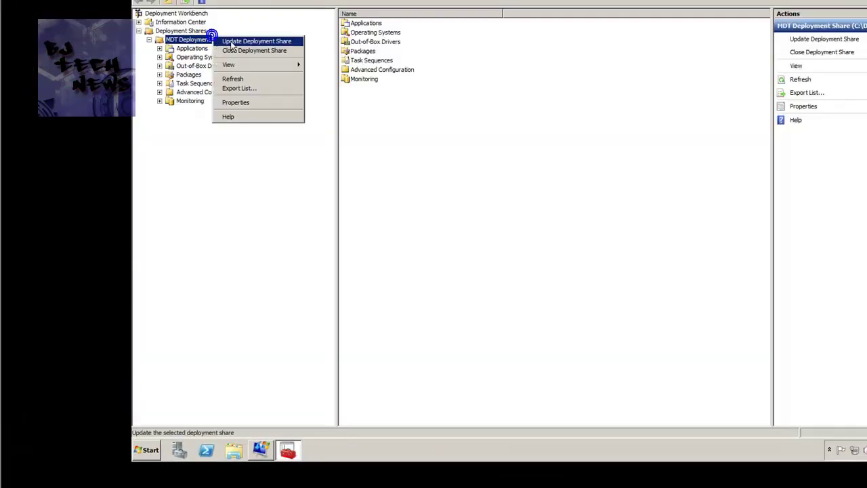
left_click(245, 106)
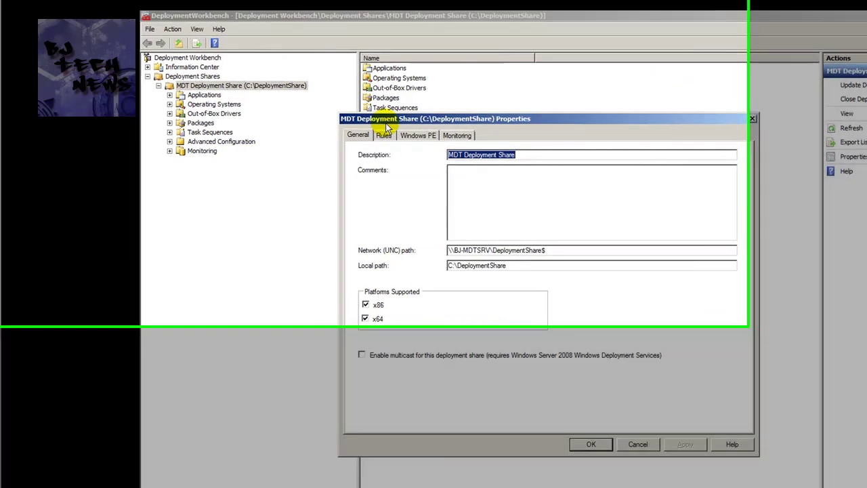
left_click(392, 86)
left_click(446, 269)
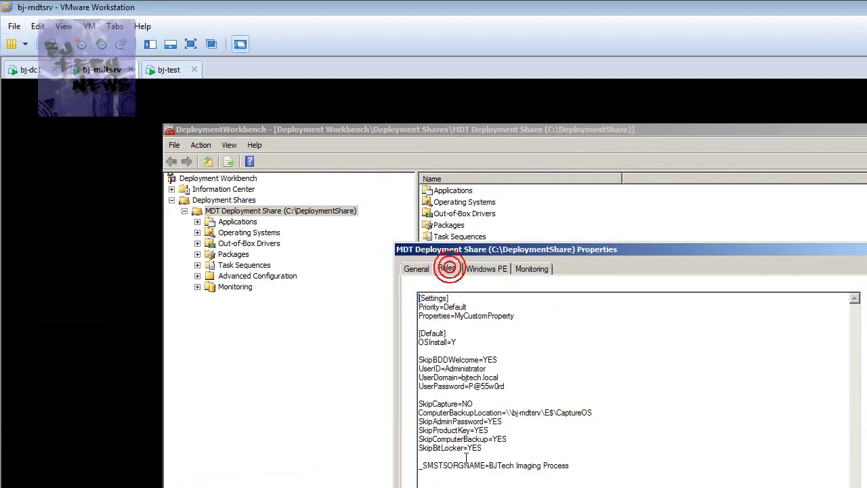
left_click_drag(505, 386, 418, 359)
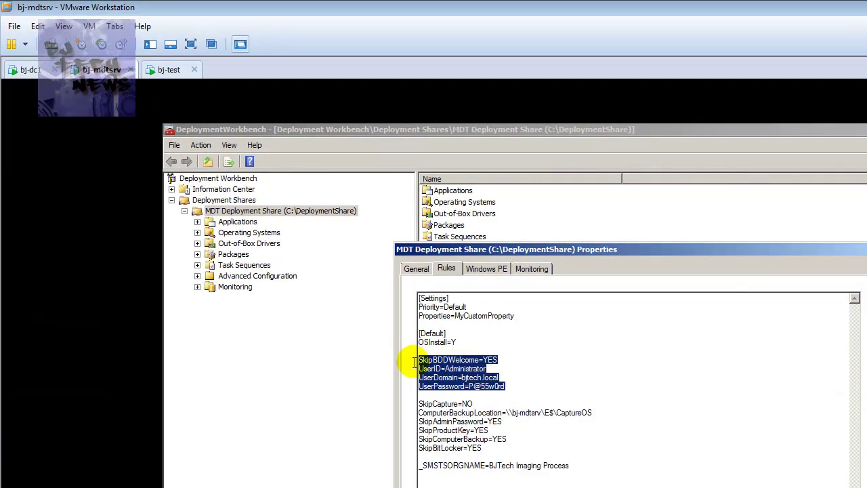
left_click_drag(517, 385, 420, 362)
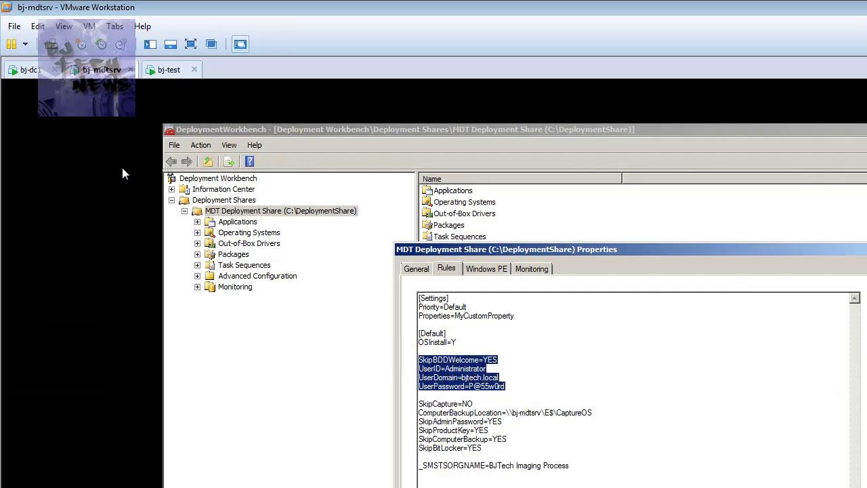
Return to bj-test and select Capture OS Task Sequence in the Windows Deployment Wizard.
left_click(169, 69)
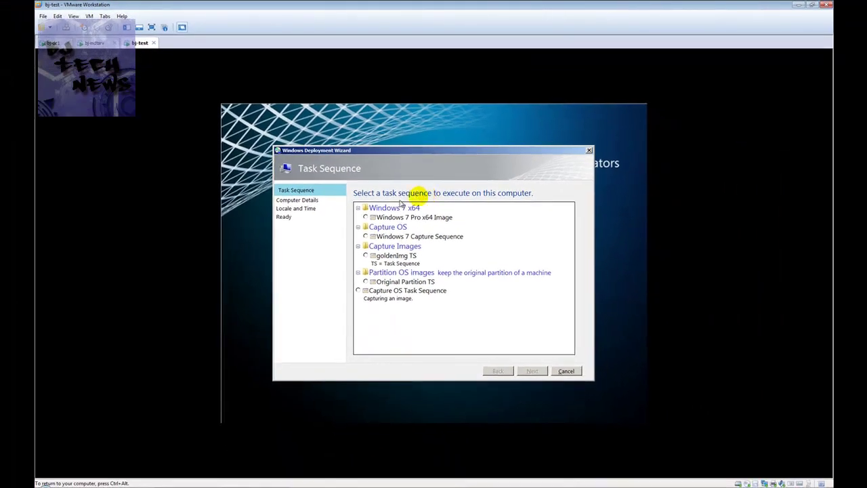
left_click(88, 43)
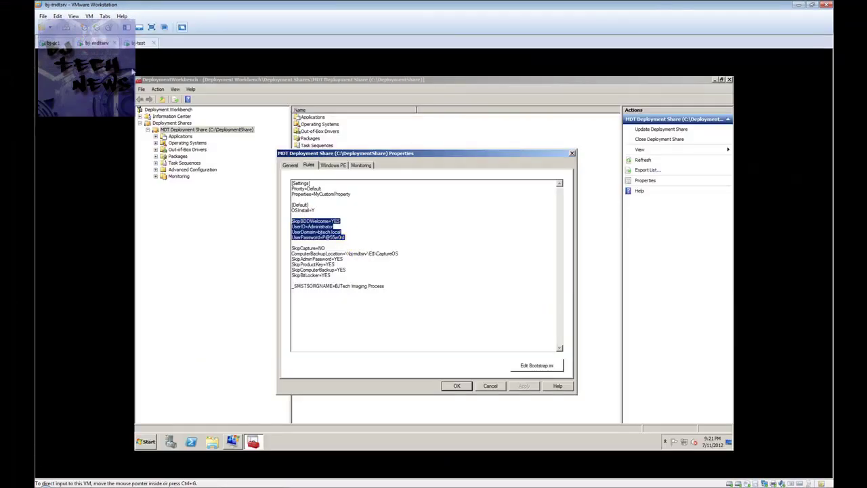
left_click(136, 44)
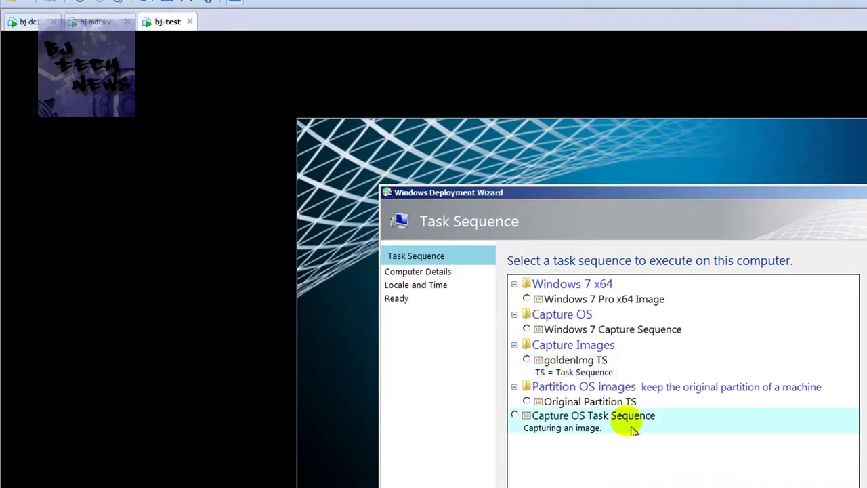
left_click(514, 414)
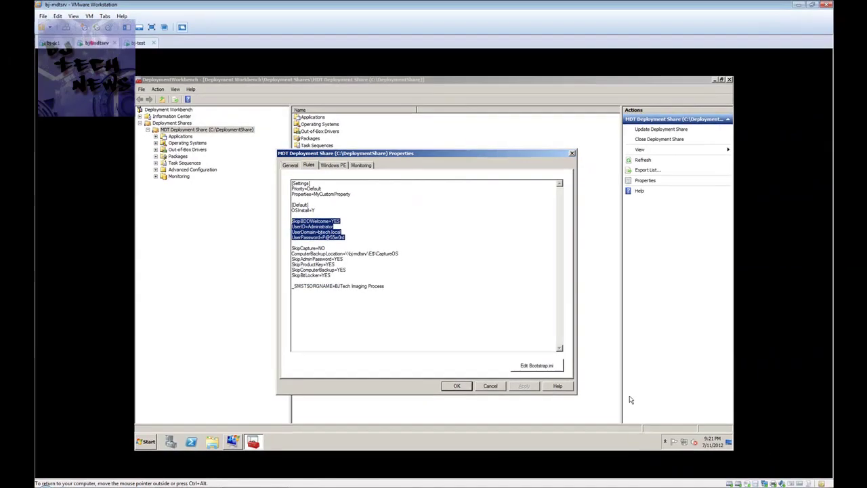
Close the deployment share properties on bj-mdtsrv, examine the properties of Capture OS Task Sequence and close them unchanged.
left_click(499, 385)
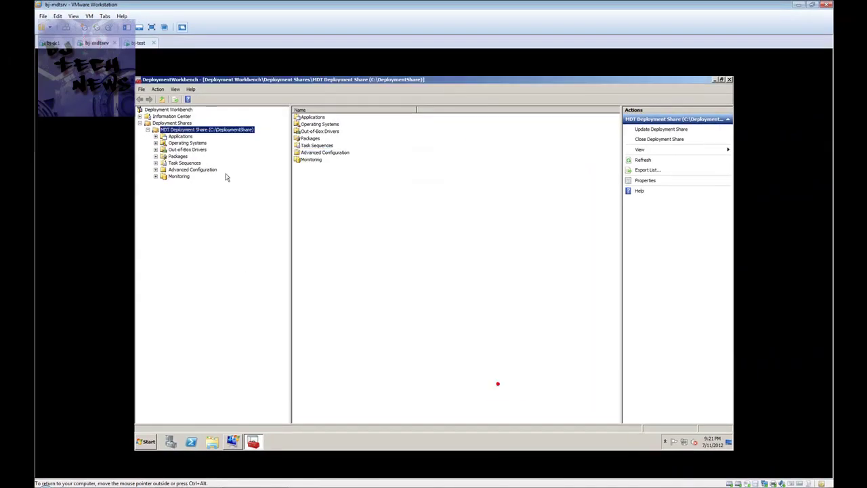
left_click(183, 163)
left_click(310, 147)
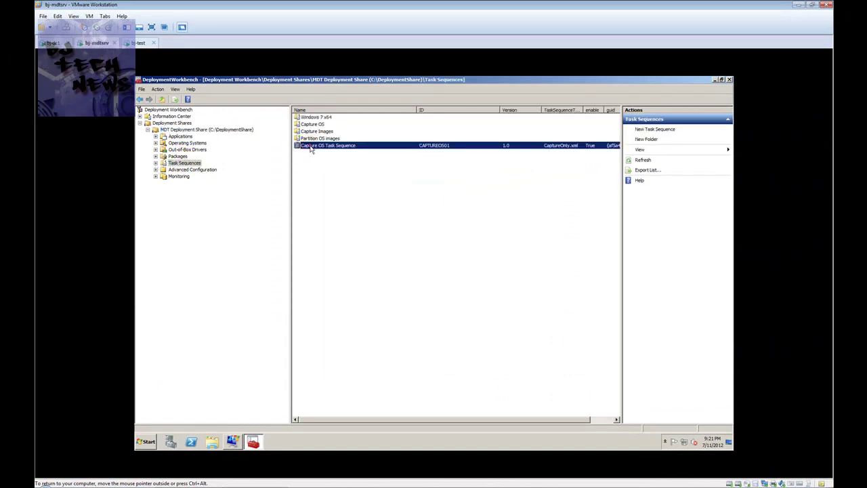
double_click(310, 147)
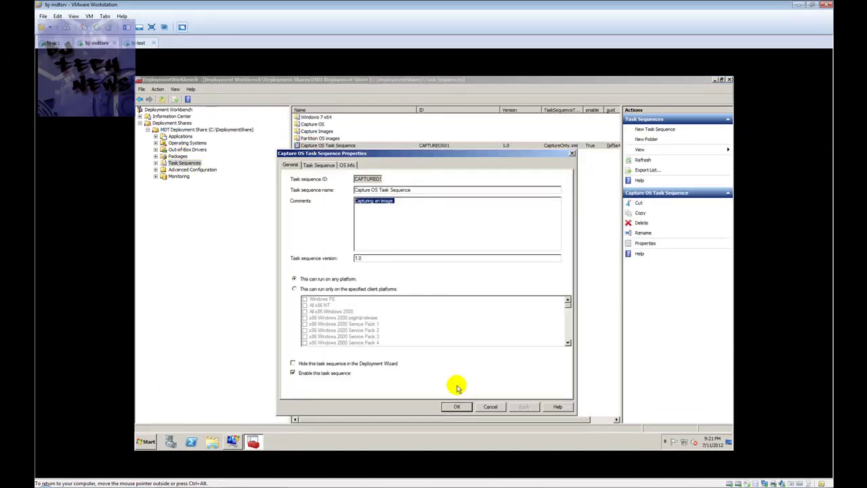
left_click(491, 407)
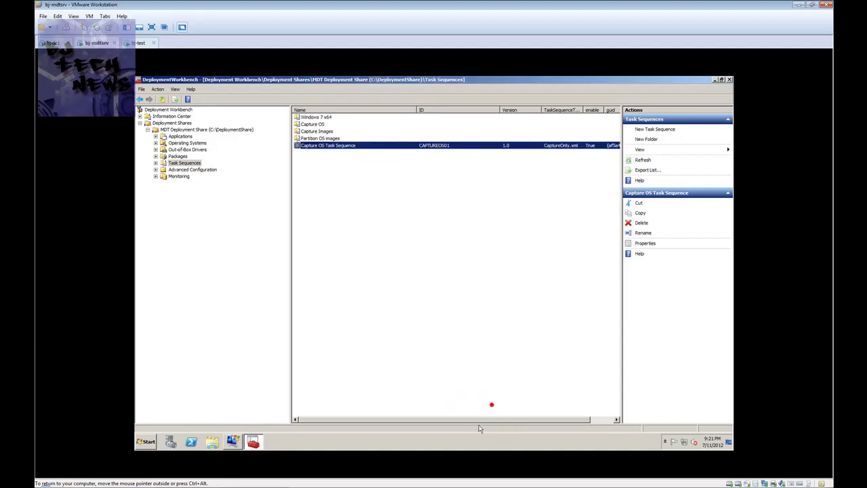
On bj-test, proceed with Capture OS Task Sequence and choose to capture an image of this reference computer, highlighting the storage location.
left_click(138, 43)
left_click(379, 291)
left_click(532, 371)
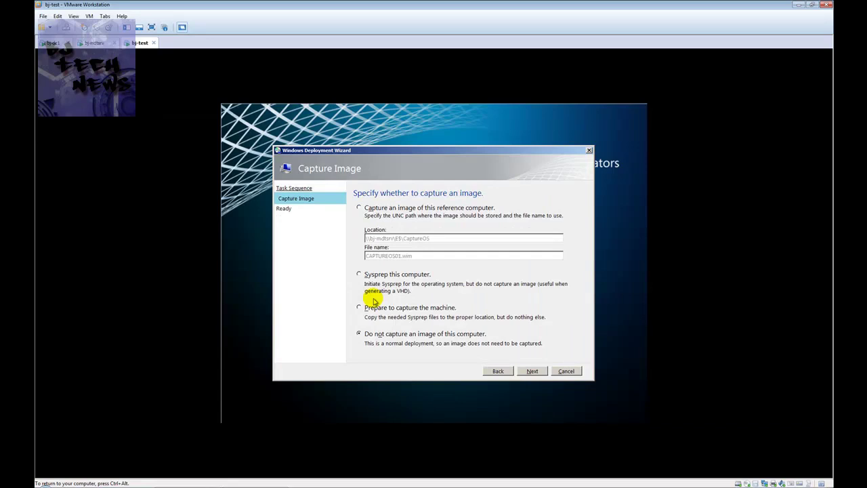
left_click(370, 211)
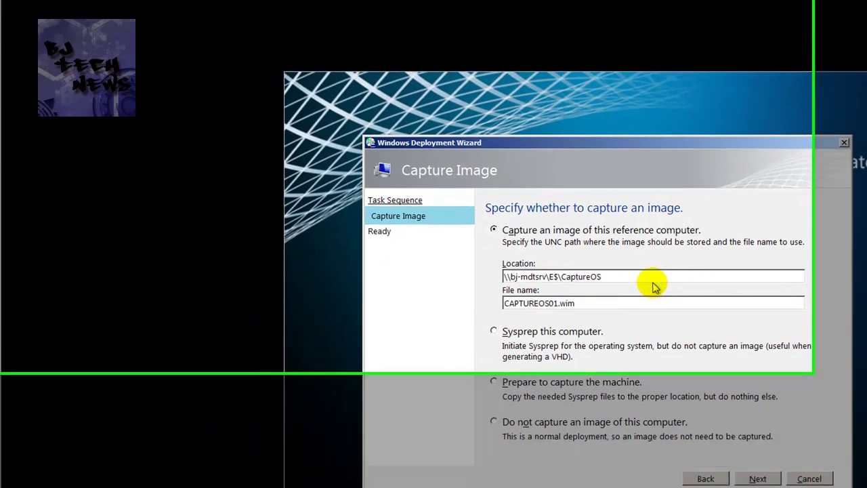
left_click_drag(613, 252, 495, 252)
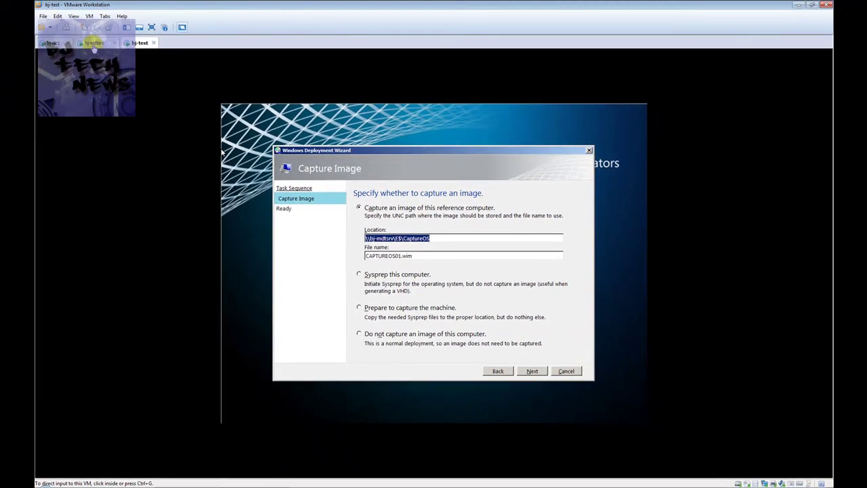
On bj-mdtsrv, minimize Deployment Workbench, check the Captures folder inside C:\DeploymentShare and close the folder window.
left_click(95, 57)
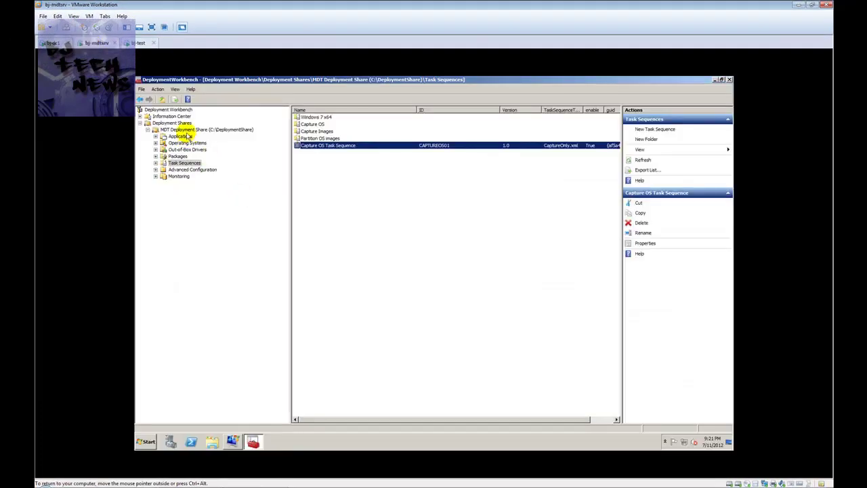
left_click(714, 80)
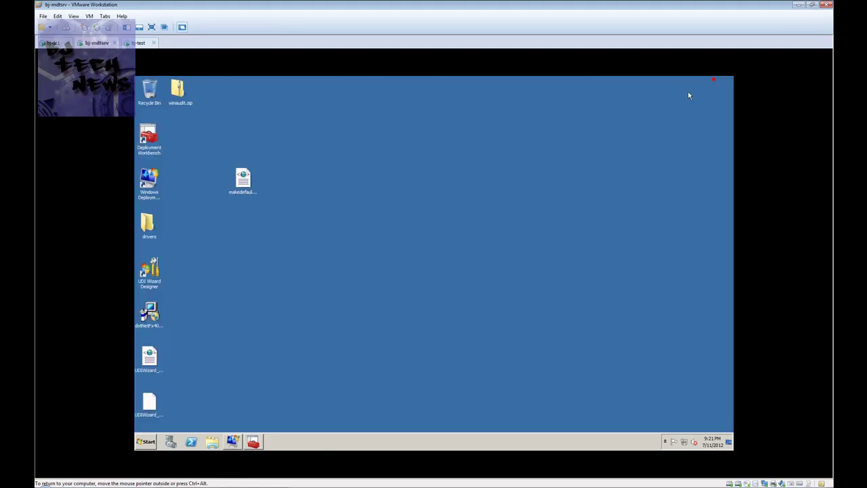
left_click(147, 441)
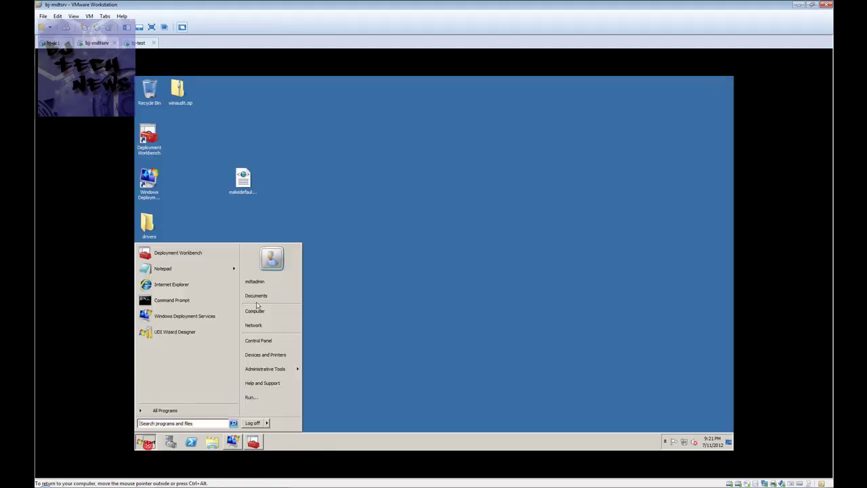
left_click(271, 313)
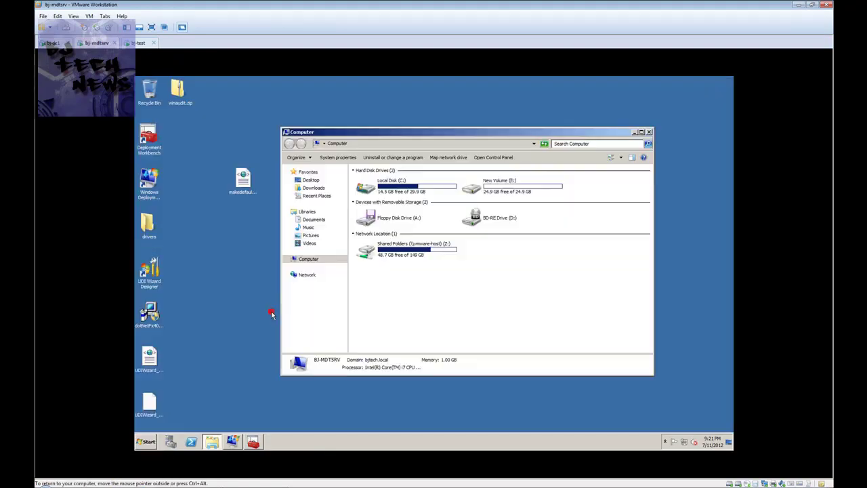
left_click(387, 192)
double_click(387, 191)
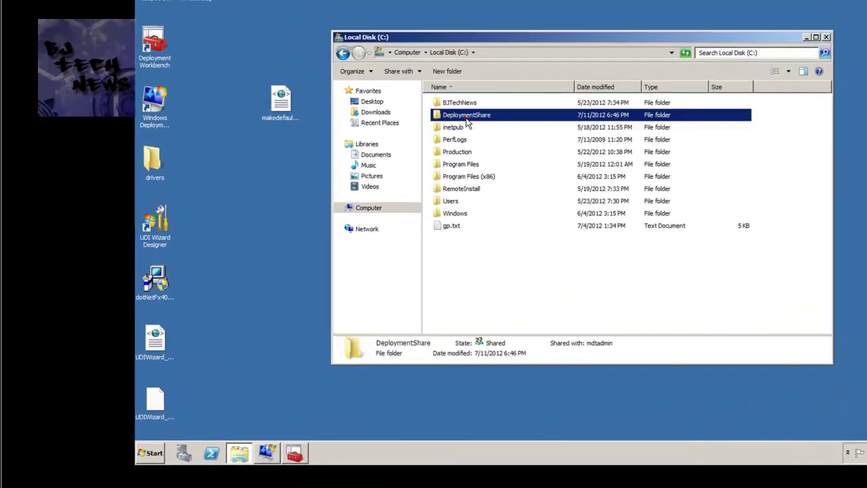
double_click(380, 192)
double_click(455, 153)
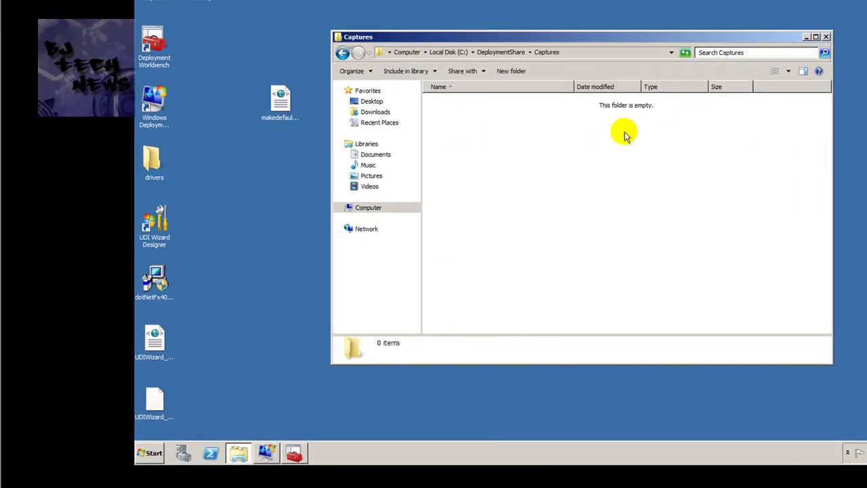
left_click(825, 37)
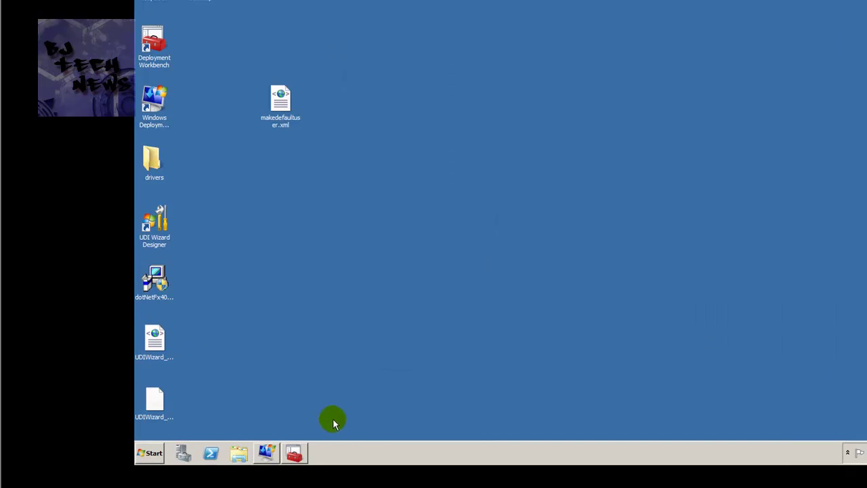
Examine the ComputerBackupLocation line in the MDT Deployment Share rules in Deployment Workbench and close the properties without changes.
left_click(294, 455)
right_click(180, 130)
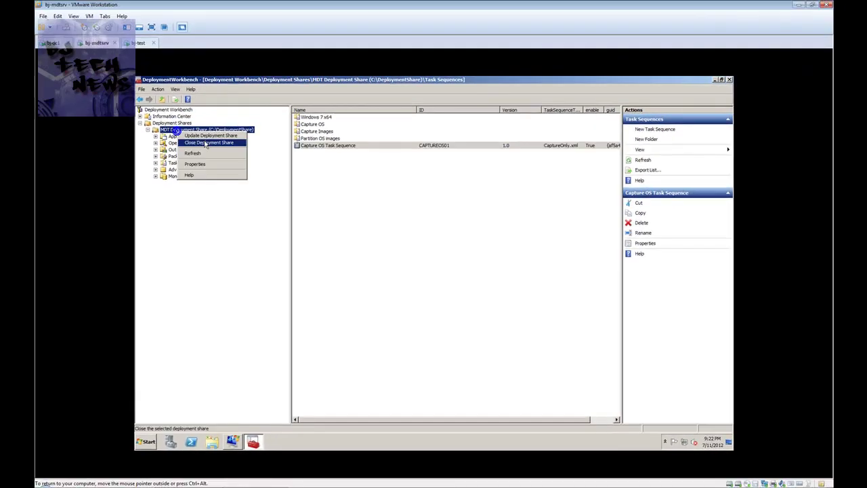
left_click(194, 164)
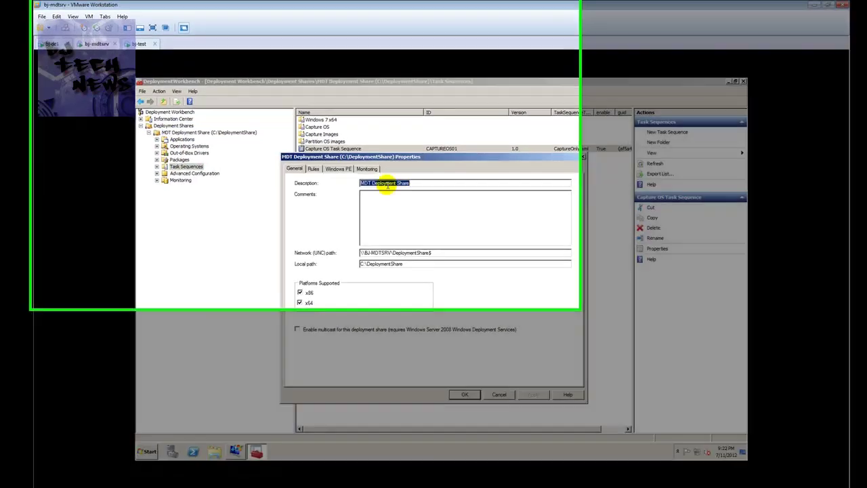
left_click(409, 239)
left_click_drag(611, 412, 420, 413)
left_click(409, 416)
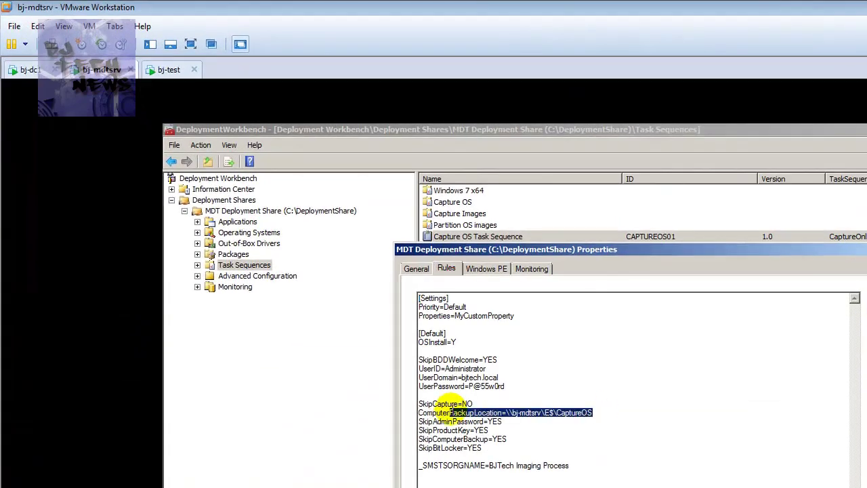
left_click(407, 414)
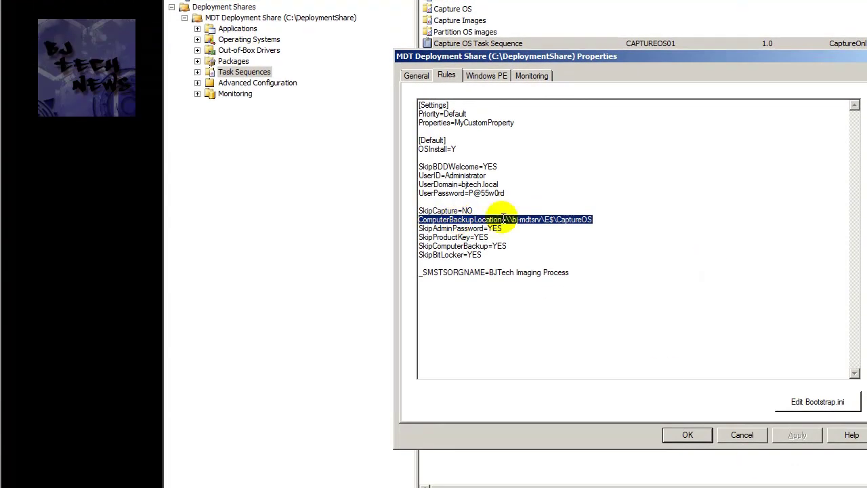
left_click(738, 431)
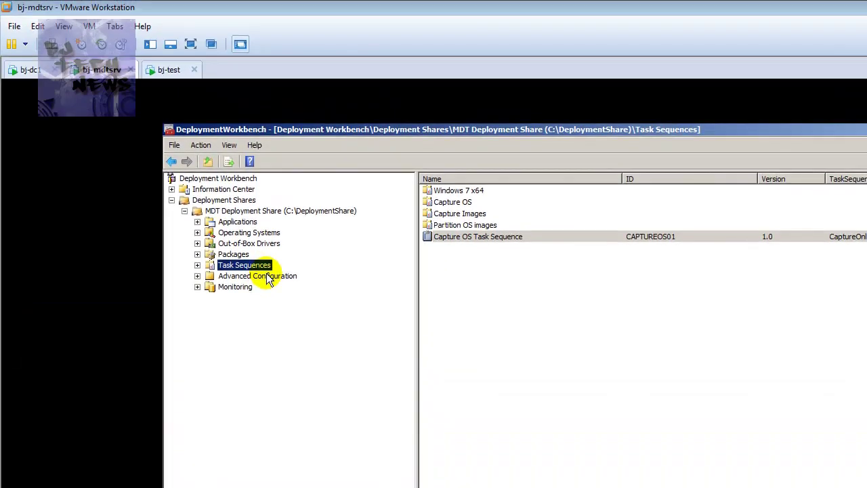
Return to bj-test, keep the CaptureOS location and the CAPTUREOS01.wim file name, and proceed to the wizard's Ready page.
left_click(163, 76)
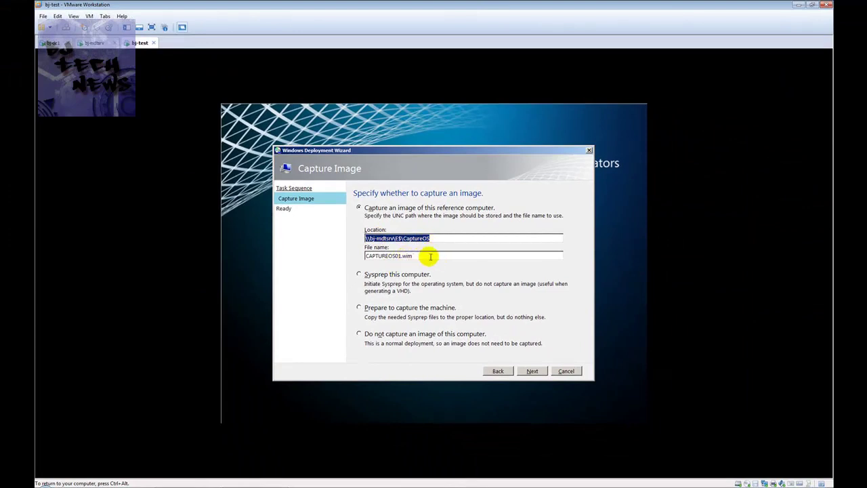
key("Tab")
left_click(657, 437)
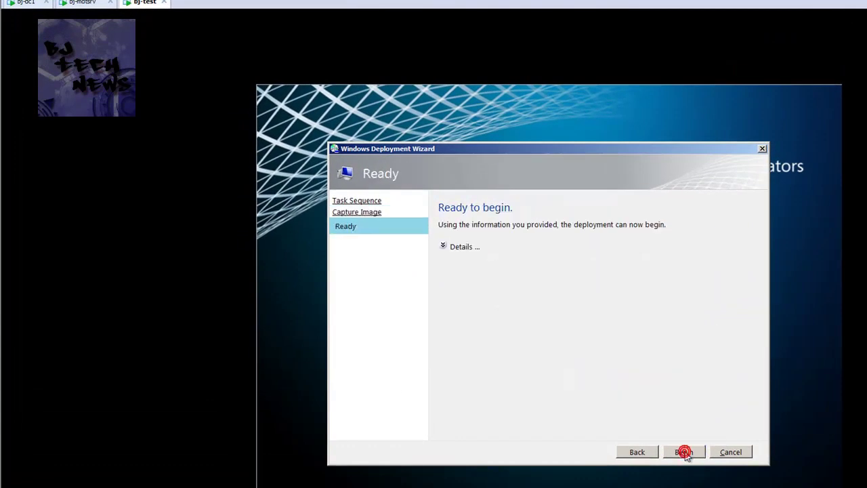
Review the Ready page's settings and begin the capture, expanding the error details in the Deployment Summary.
left_click(444, 247)
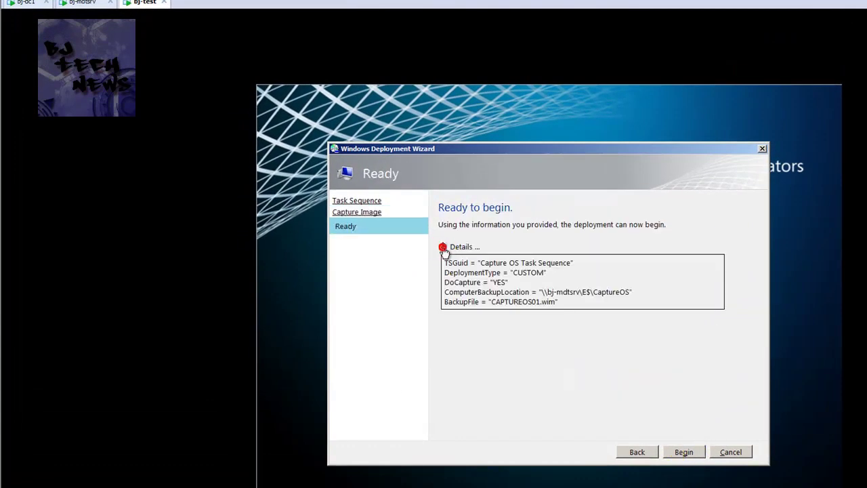
left_click(681, 452)
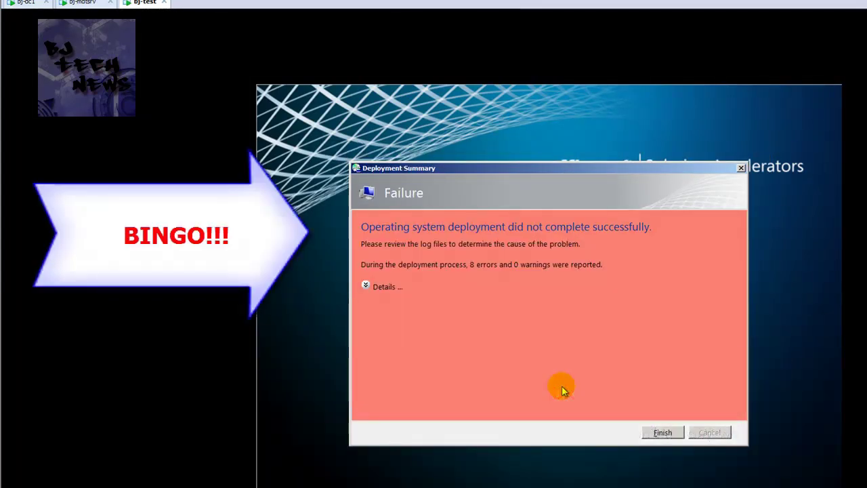
left_click(366, 286)
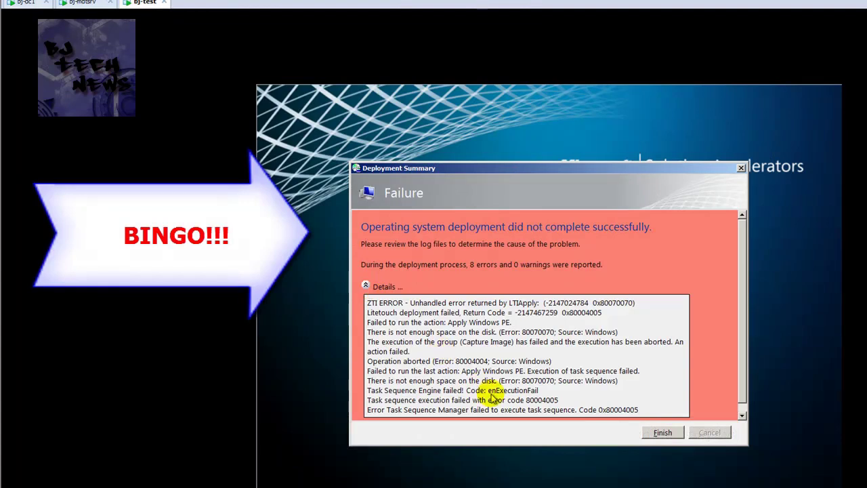
scroll(492, 397, "down", 1)
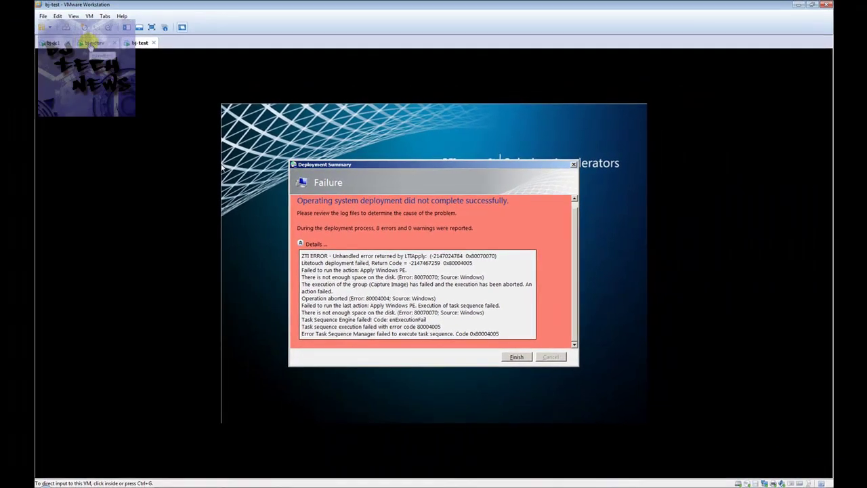
On bj-mdtsrv, minimize Deployment Workbench and check the free space on drives C: and E: and the contents of E:.
left_click(91, 43)
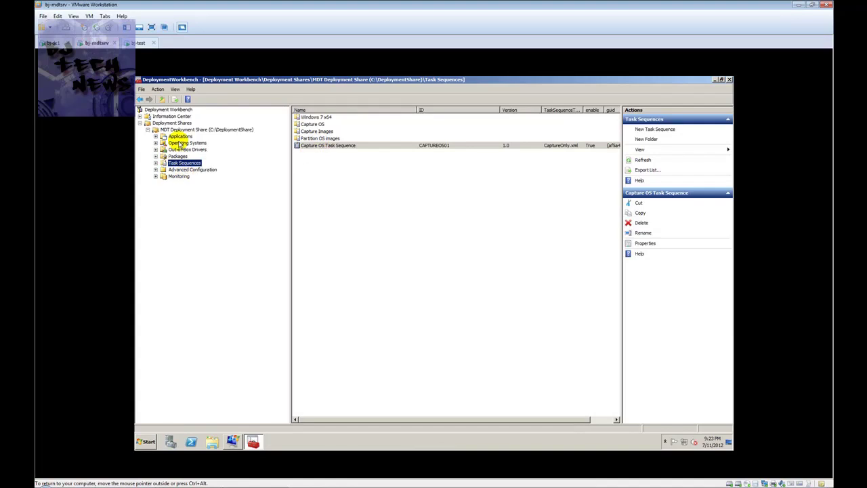
left_click(714, 80)
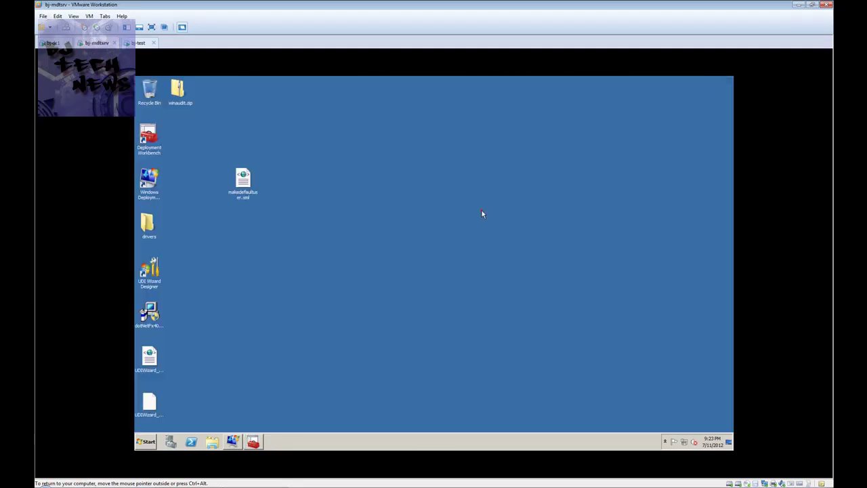
left_click(146, 442)
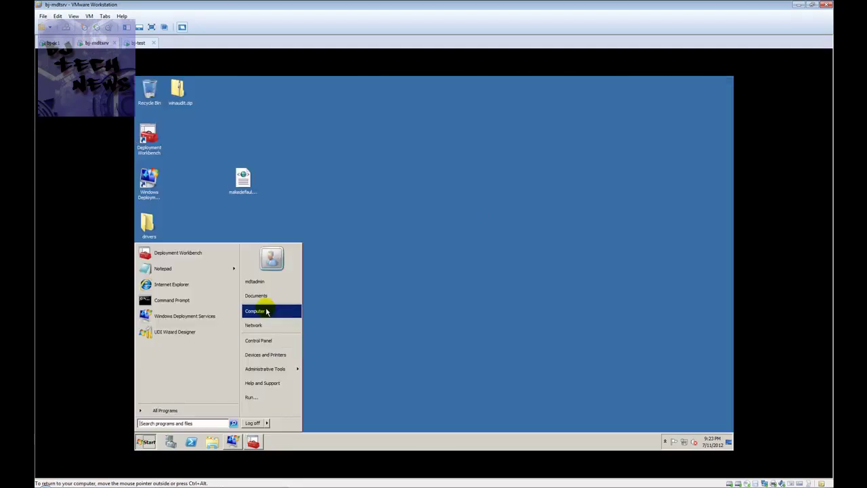
left_click(271, 309)
left_click(389, 191)
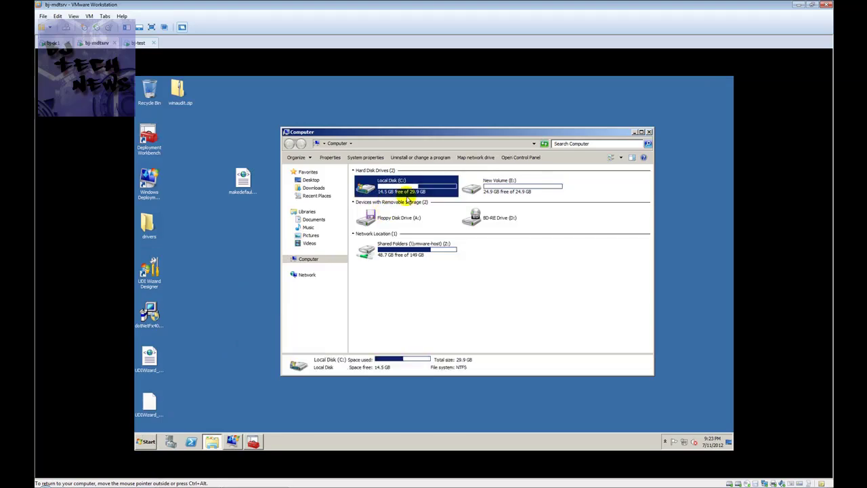
double_click(495, 192)
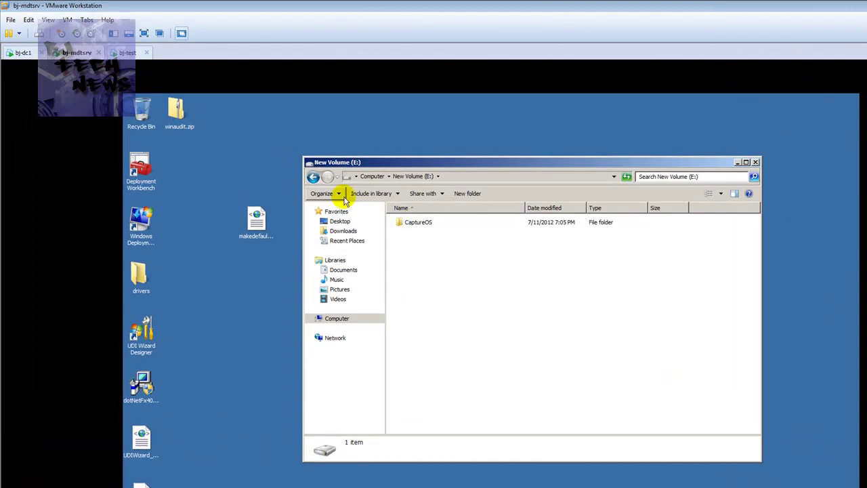
left_click(313, 177)
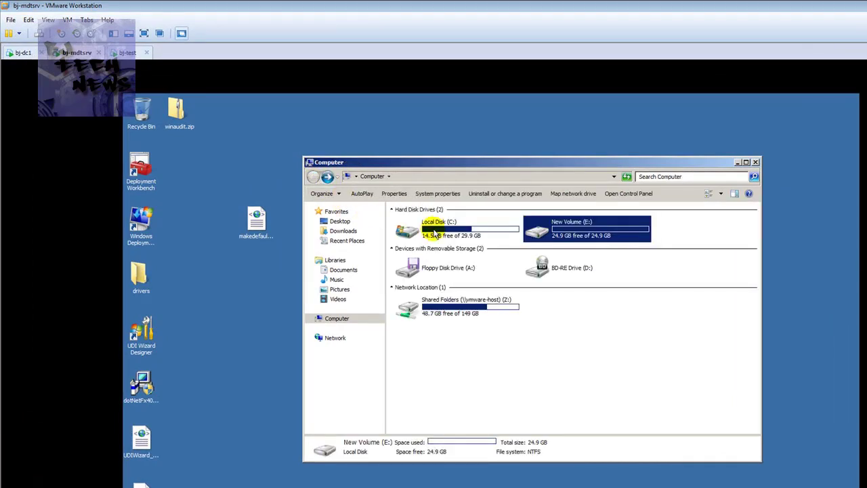
Return to bj-test and finish the failed Deployment Summary.
left_click(126, 52)
left_click(593, 439)
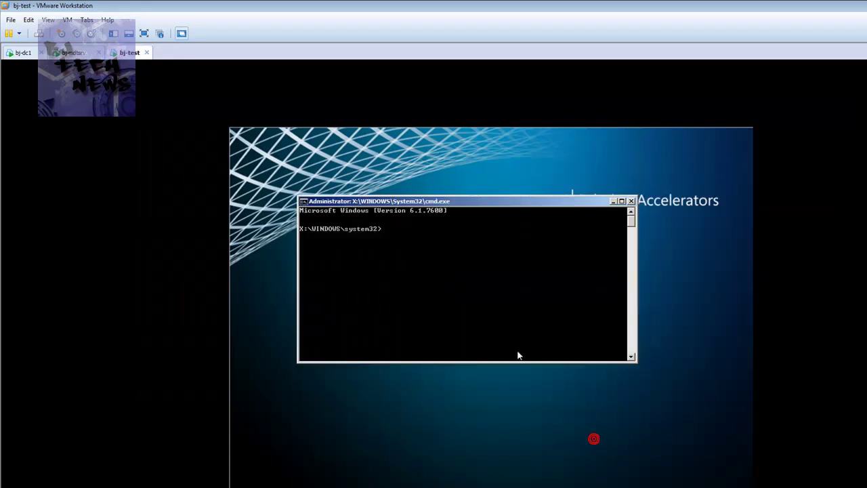
left_click(487, 258)
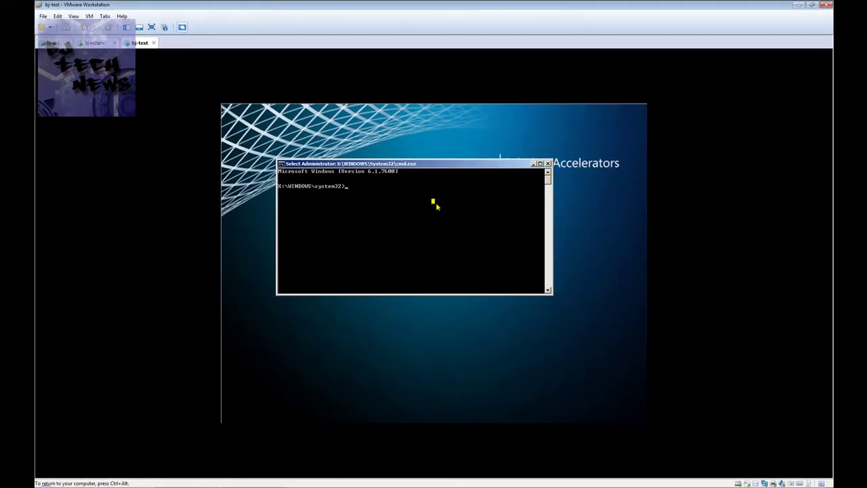
right_click(132, 43)
left_click(164, 60)
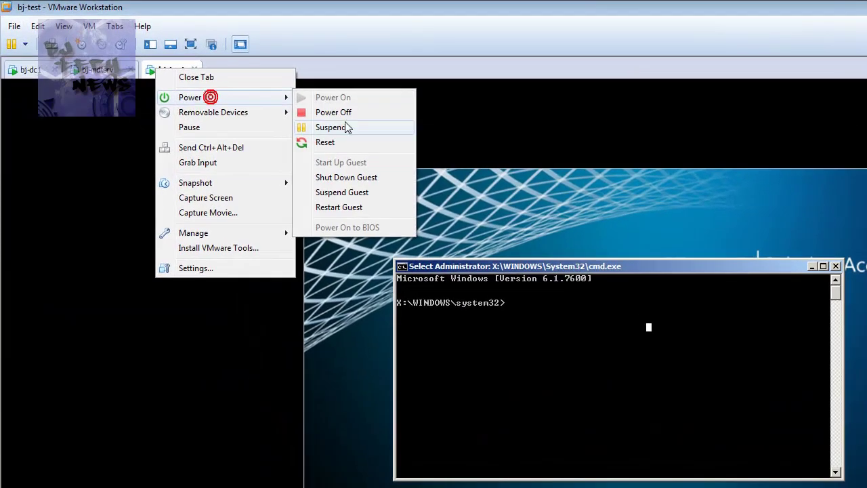
left_click(340, 141)
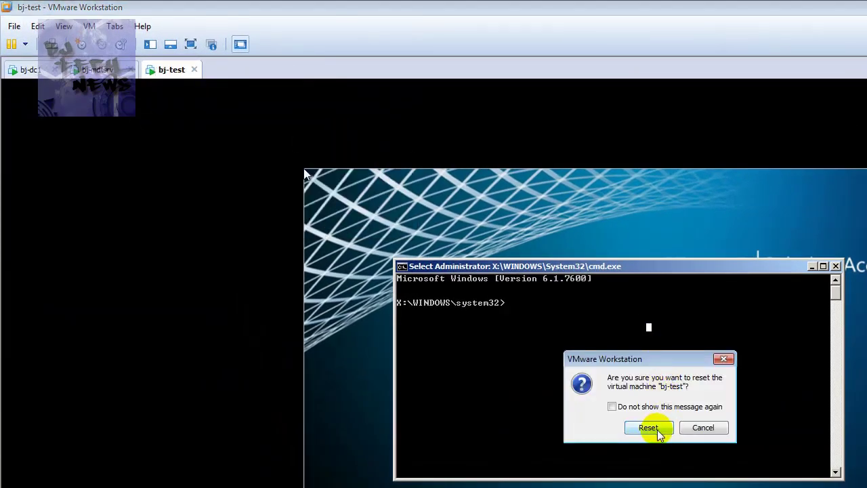
left_click(703, 427)
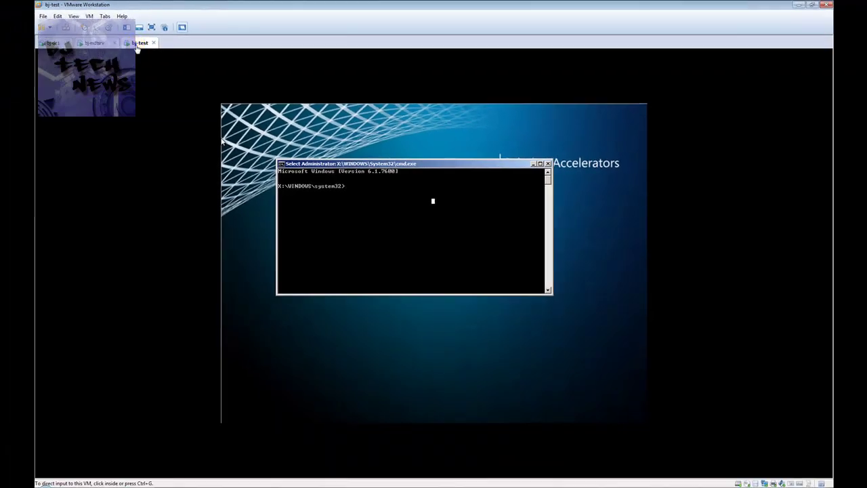
Restart the guest operating system of the bj-test virtual machine and confirm the restart.
right_click(165, 69)
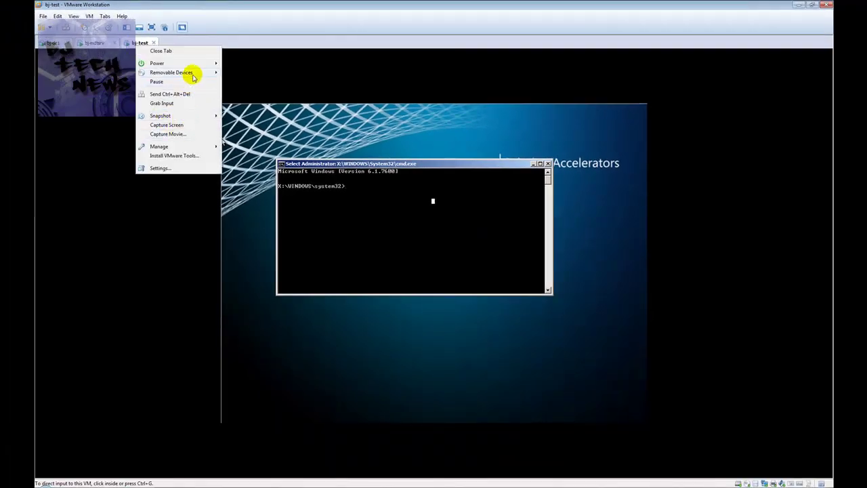
mouse_move(194, 70)
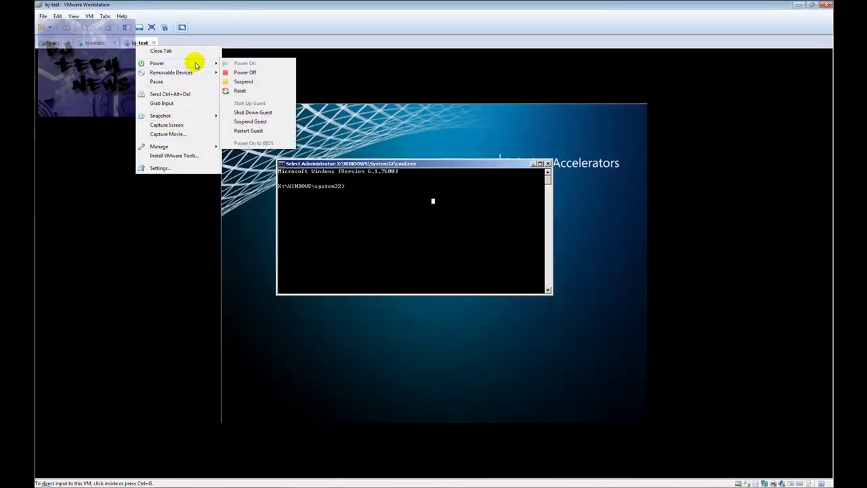
left_click(252, 130)
left_click(435, 265)
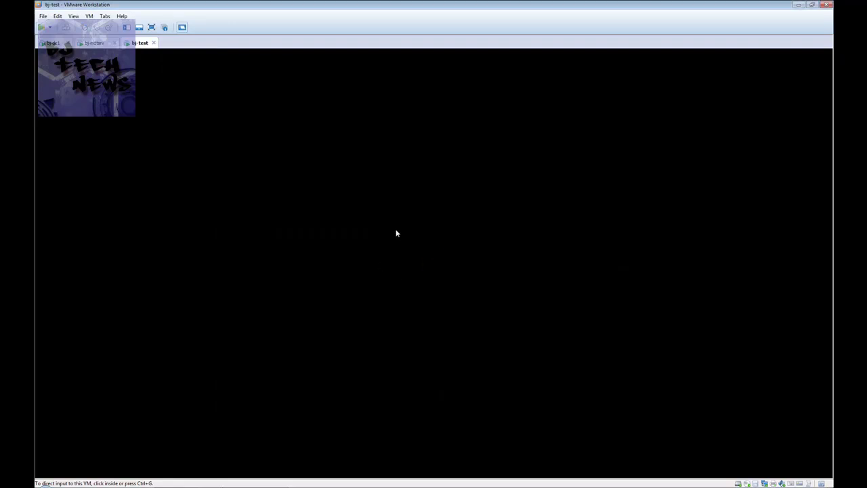
Give bj-test the input focus and boot it from the network into Lite Touch Windows PE (x86).
left_click(396, 232)
left_click(395, 232)
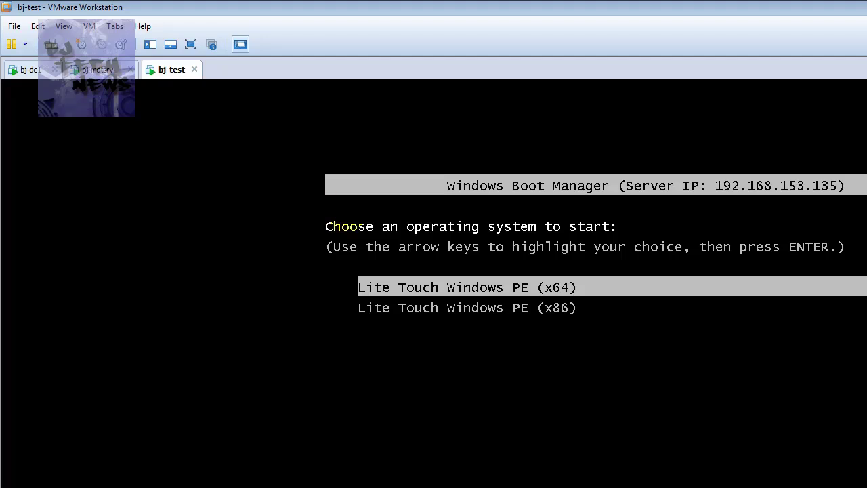
key("Down")
key("Return")
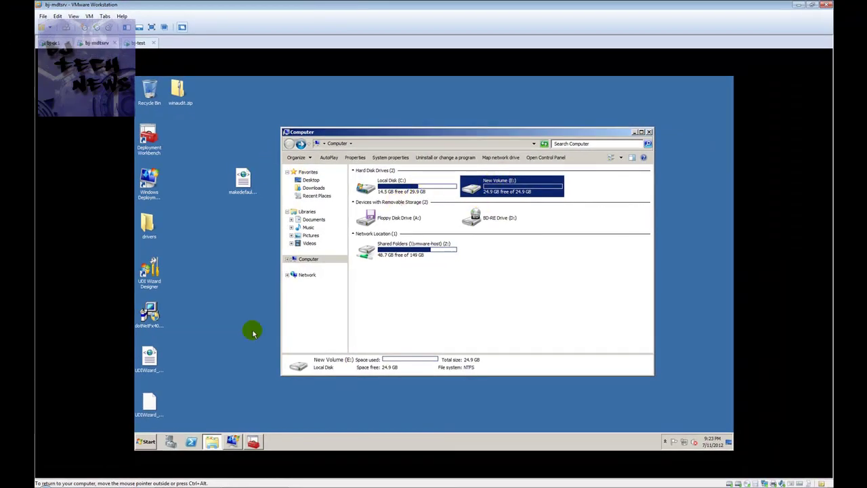
On bj-mdtsrv, open the Captures folder in \\BJ-MDTSRV\DeploymentShare$ and show its full network path for reference.
left_click(148, 443)
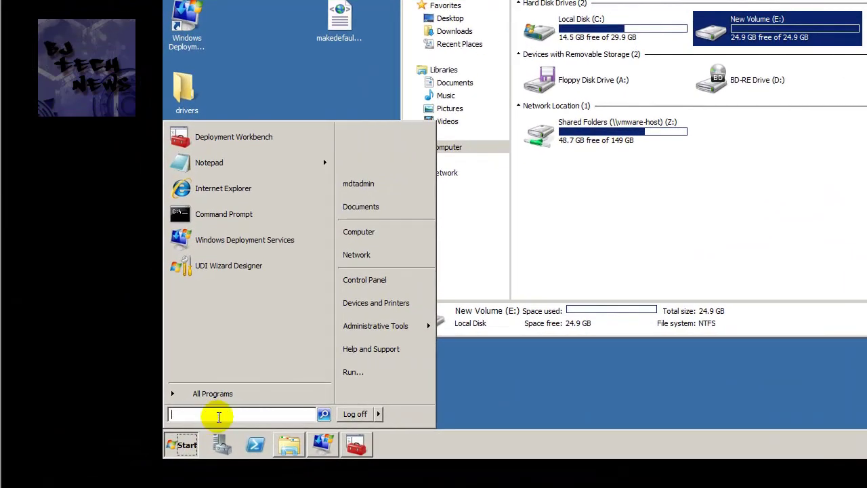
type("\\bj-mdtsrv")
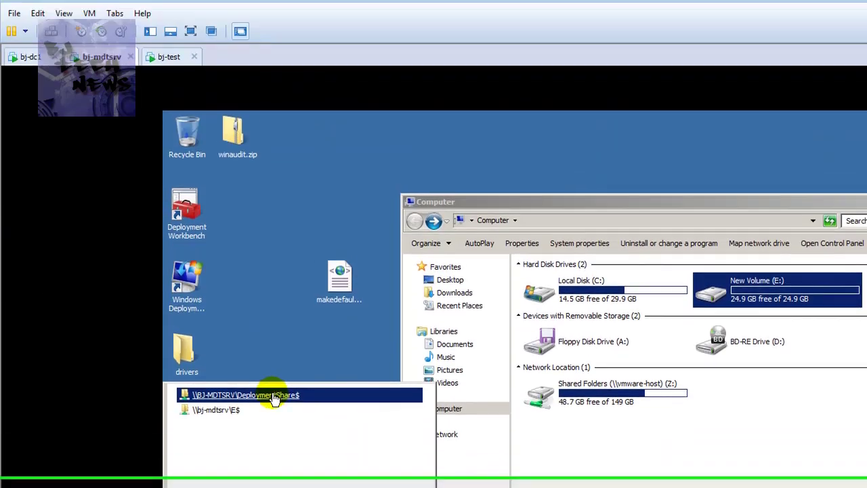
left_click(274, 397)
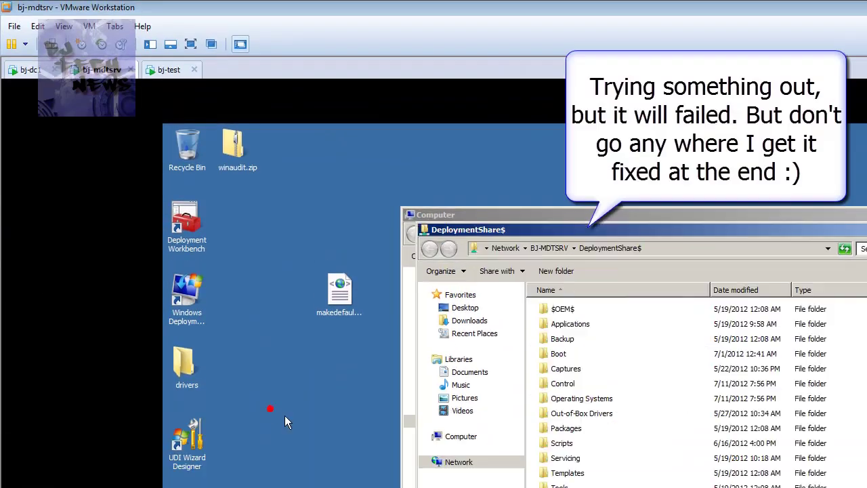
double_click(574, 351)
left_click(727, 249)
left_click_drag(727, 228, 602, 268)
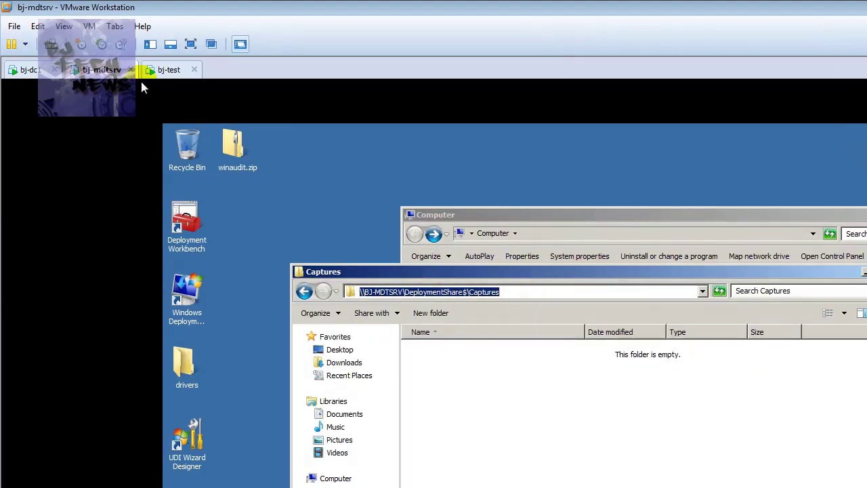
left_click(162, 70)
left_click(98, 70)
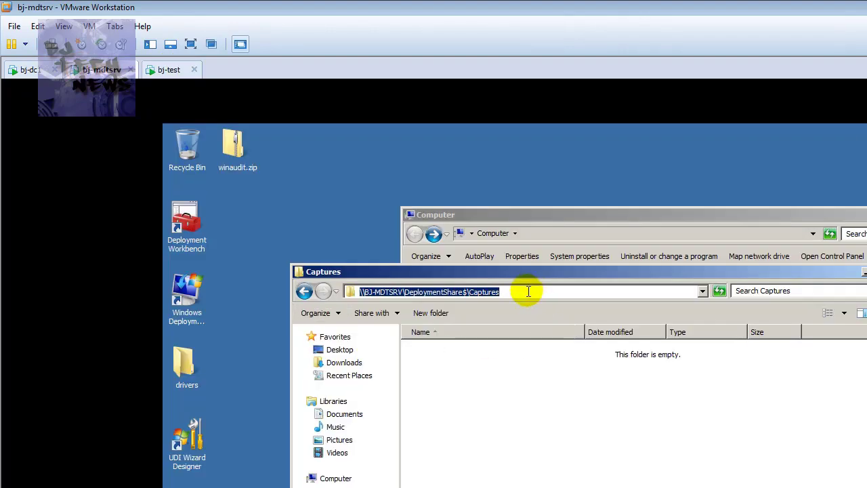
left_click(562, 215)
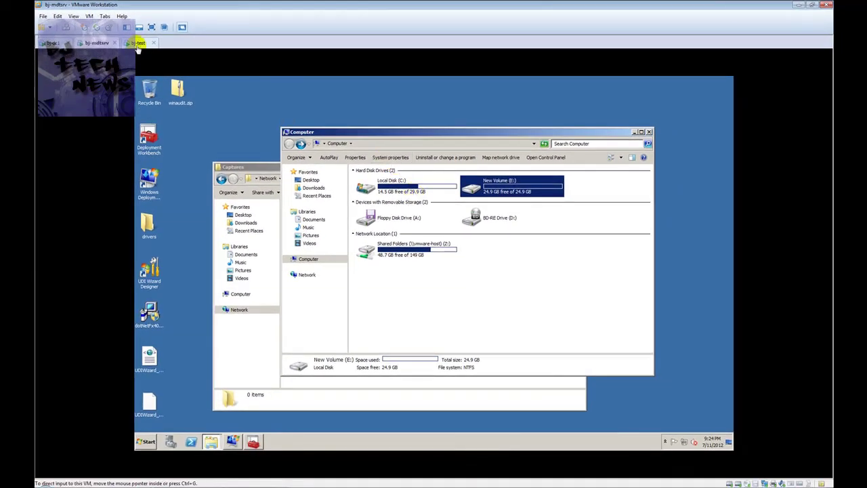
On bj-test, proceed with Capture OS Task Sequence and choose to capture an image of this reference computer.
left_click(137, 44)
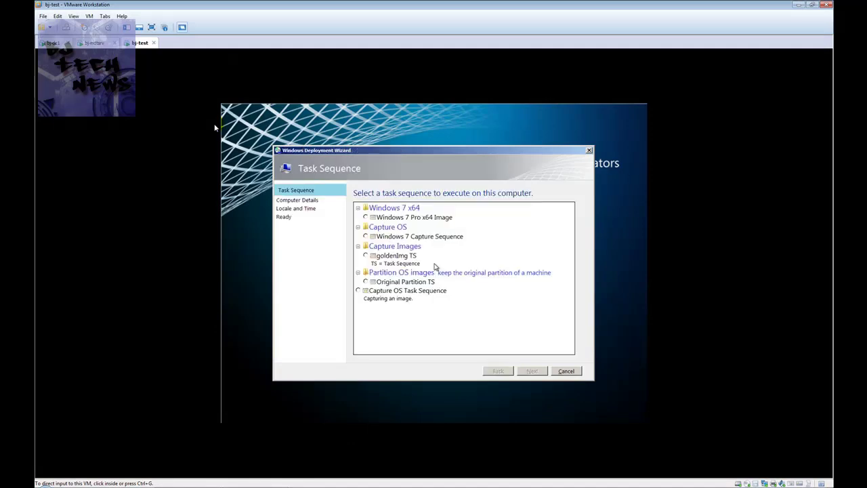
left_click(387, 291)
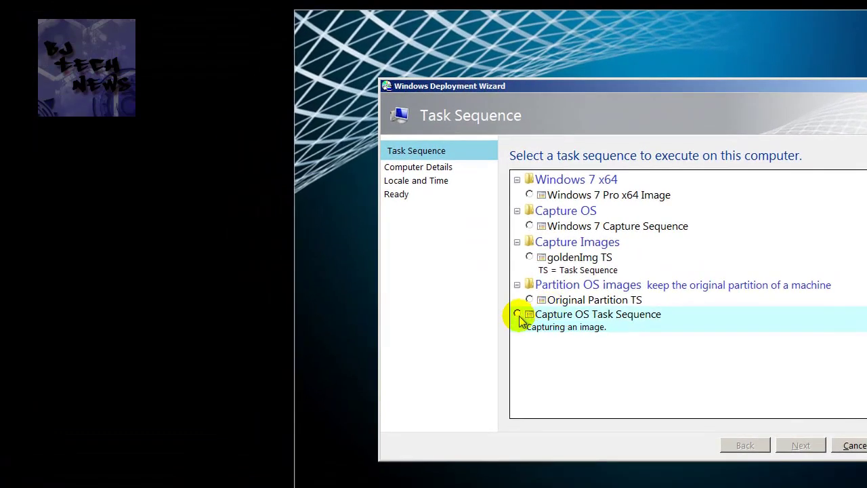
left_click(452, 304)
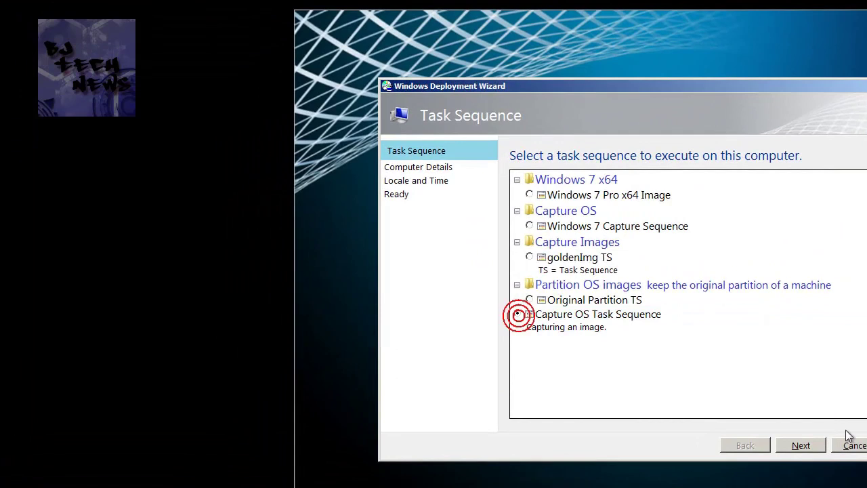
left_click(801, 444)
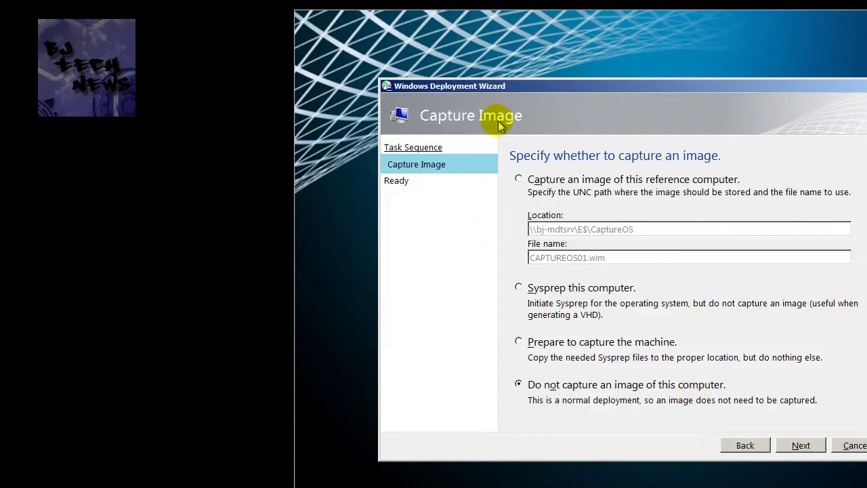
left_click(518, 180)
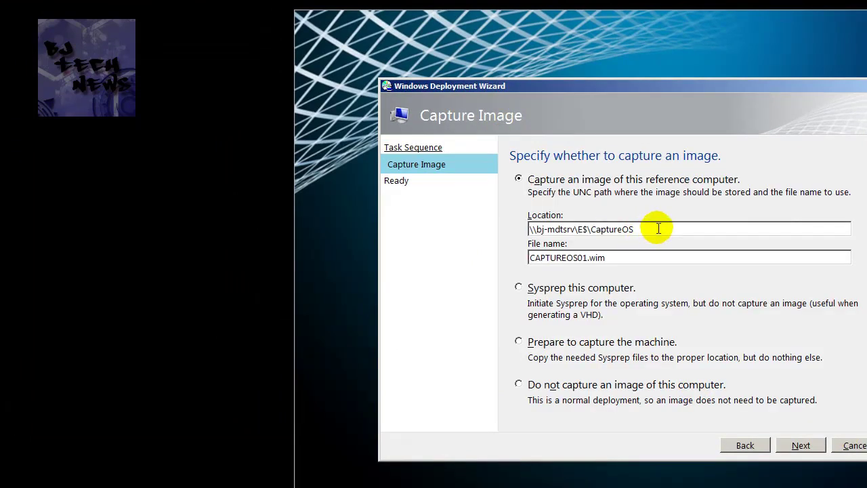
Delete the end of the \\bj-mdtsrv\E$\CaptureOS capture location and select the remaining path.
left_click_drag(657, 229, 580, 223)
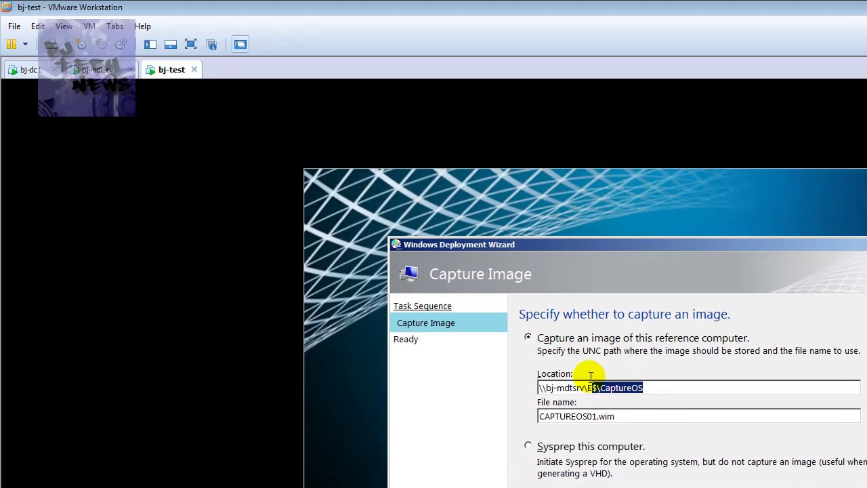
key("BackSpace")
left_click_drag(615, 388, 518, 393)
On bj-mdtsrv, bring the Captures folder window forward and show its full network path.
left_click(94, 69)
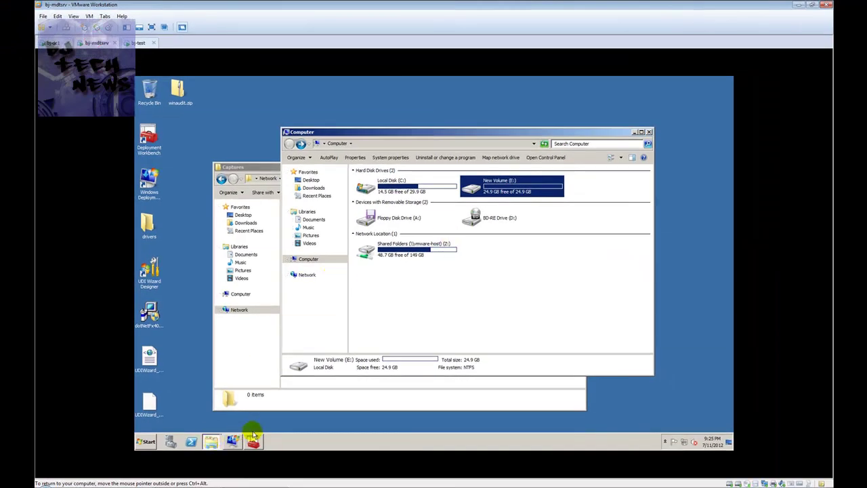
left_click(259, 167)
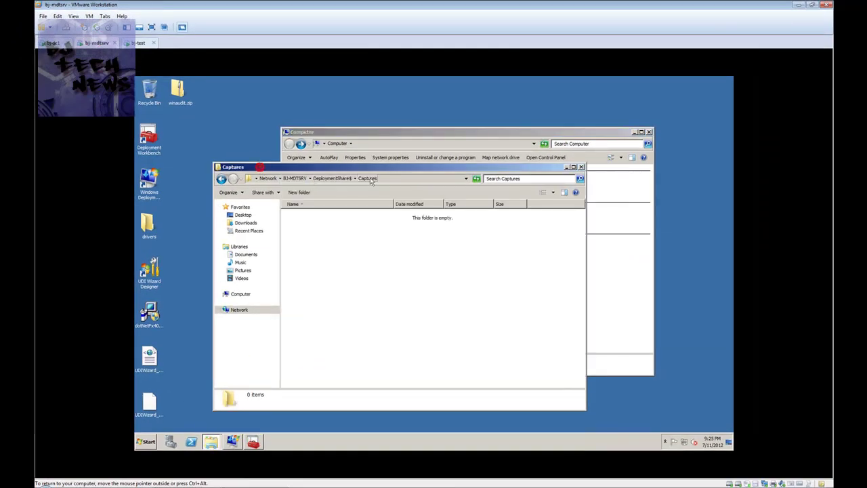
left_click(398, 179)
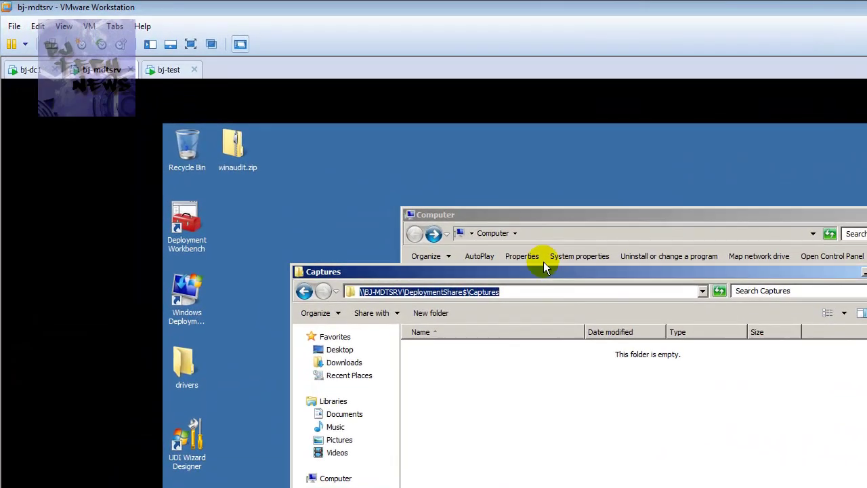
On bj-test, complete the capture location as \\bj-mdtsrv\DeploymentShare$\Captures, consulting the folder path open on bj-mdtsrv.
left_click(171, 73)
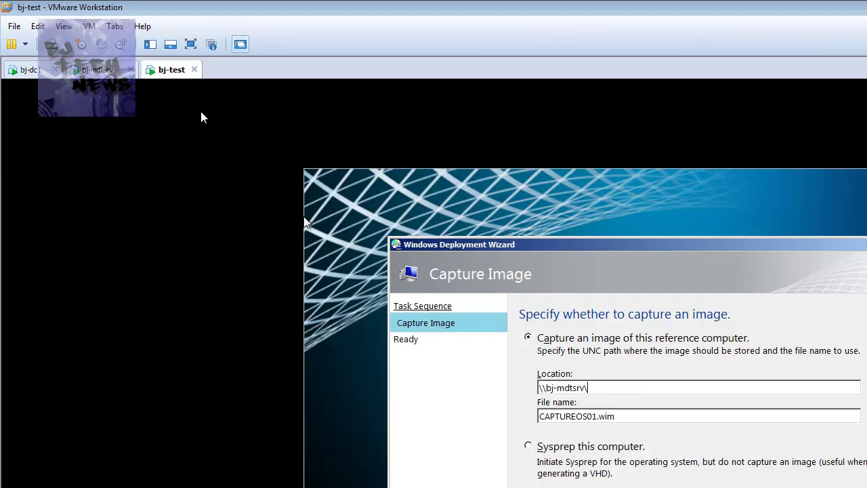
left_click(103, 71)
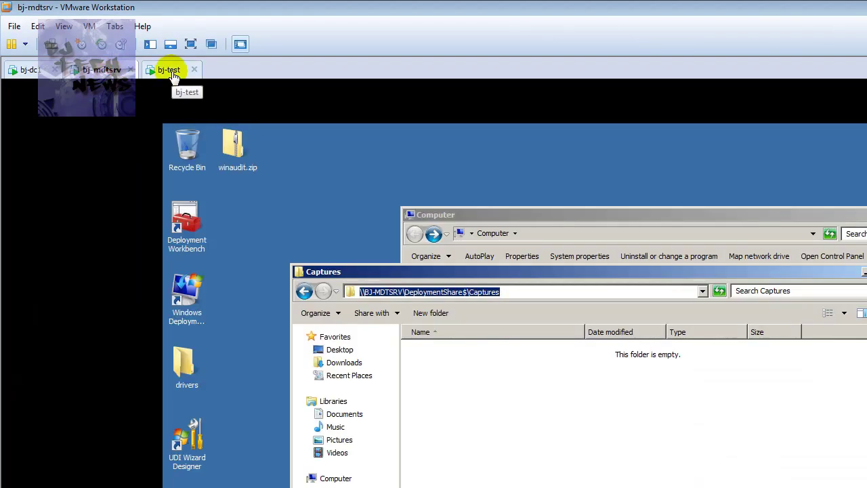
left_click(171, 72)
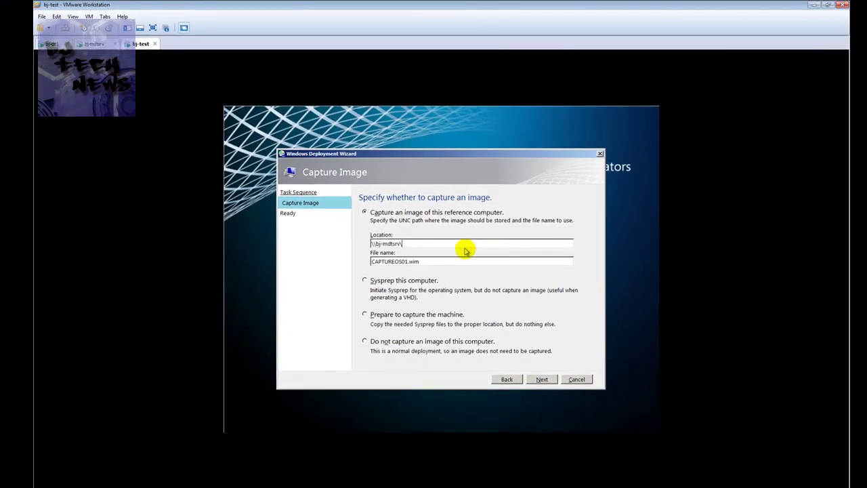
type("DeploymentShare$\\")
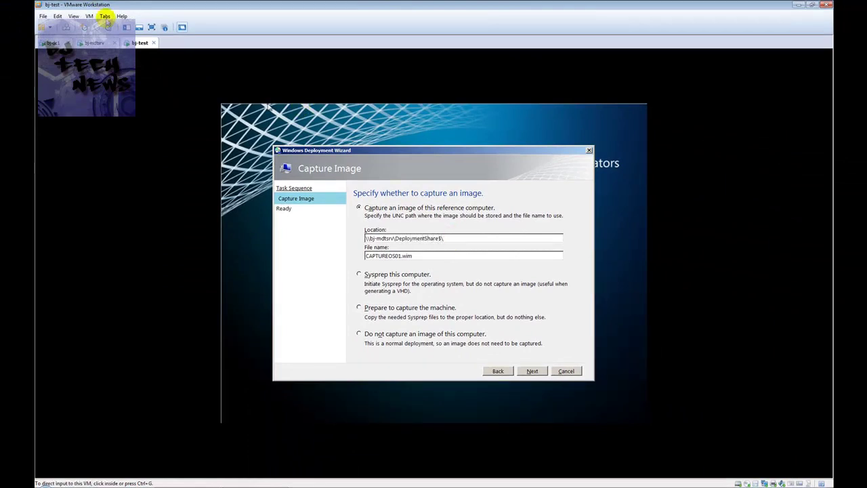
left_click(96, 42)
left_click(137, 43)
left_click(440, 207)
left_click(455, 238)
type("C")
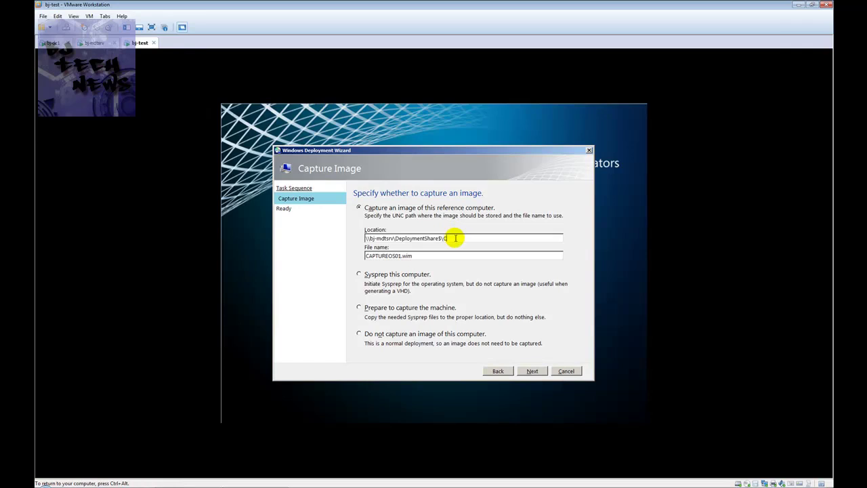
type("aptures")
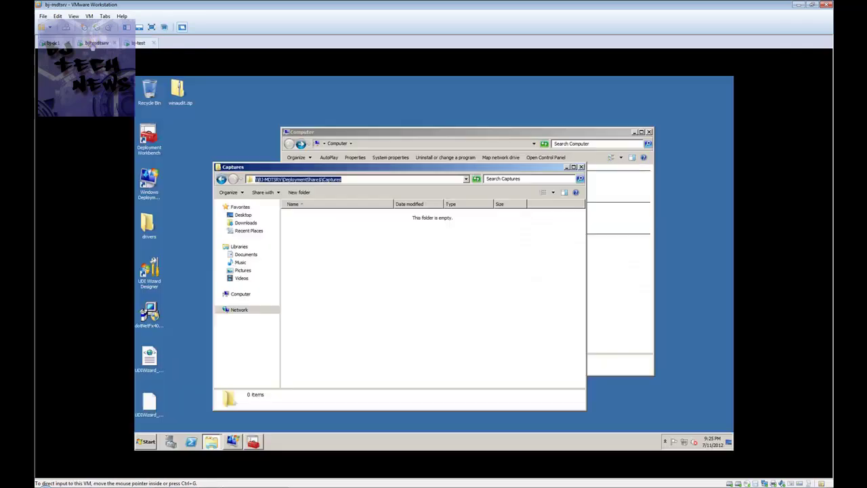
Compare the entered location with the Captures path on bj-mdtsrv, and proceed with capturing CAPTUREOS01.wim on bj-test.
left_click(95, 42)
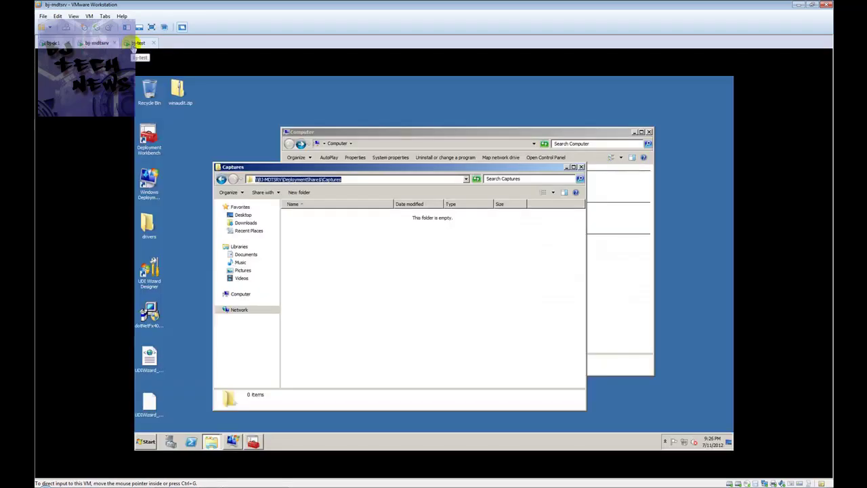
left_click(136, 44)
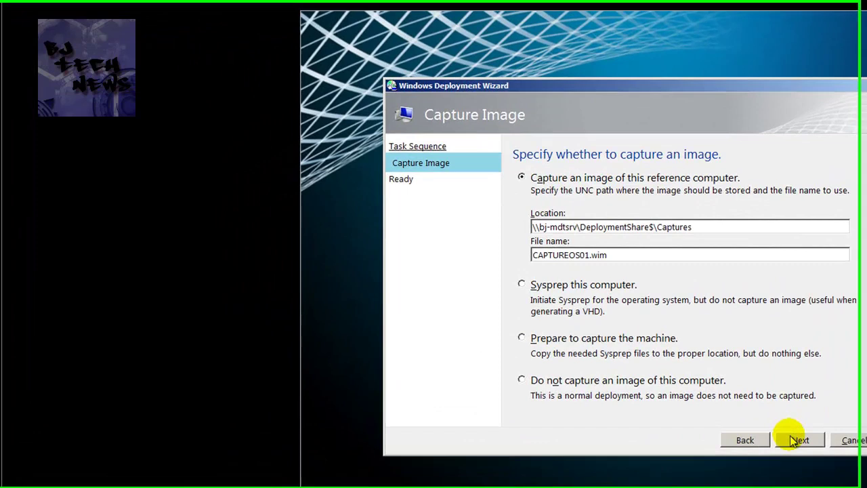
left_click(598, 388)
left_click(807, 444)
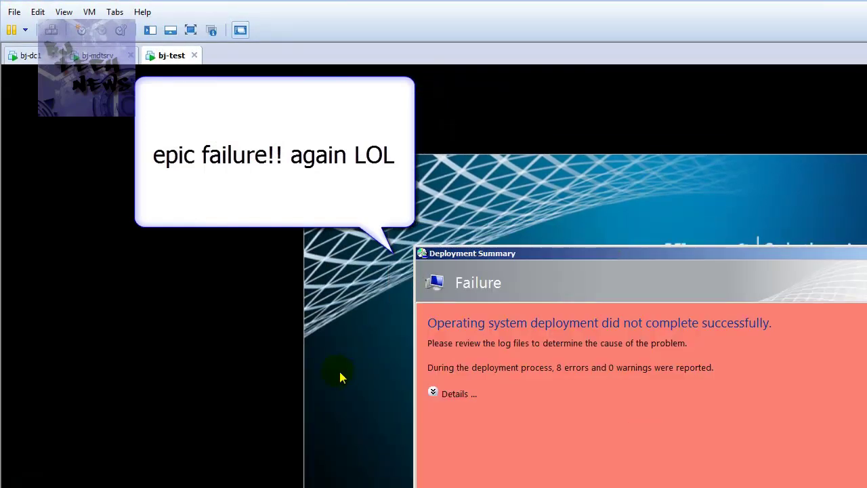
Expand the error details in the Deployment Summary, read through them and finish the wizard.
left_click(433, 391)
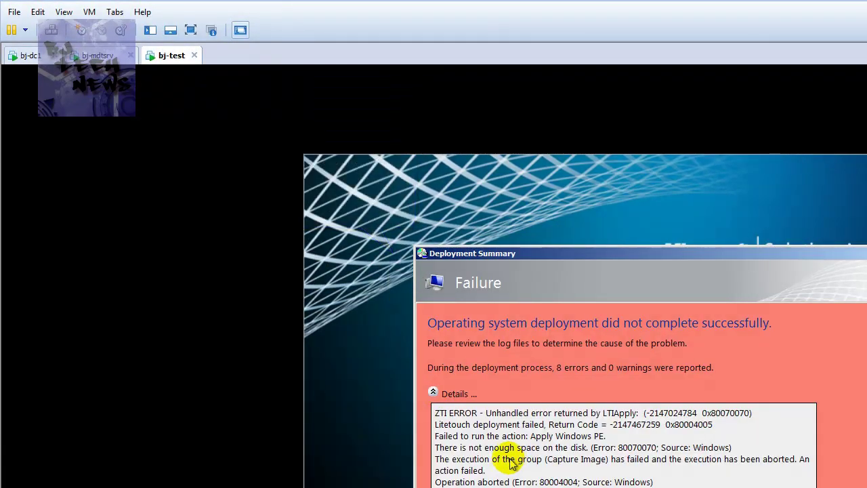
scroll(508, 463, "down", 1)
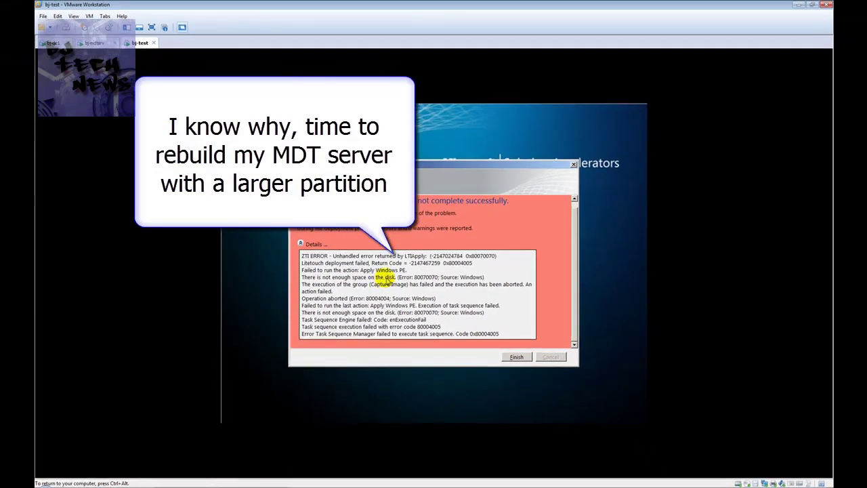
left_click(516, 357)
left_click(377, 231)
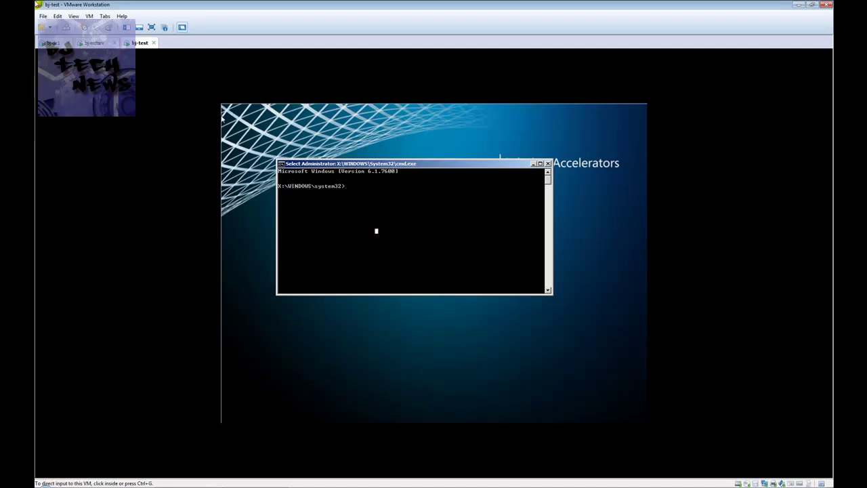
Restart the guest operating system of the bj-test virtual machine.
right_click(136, 42)
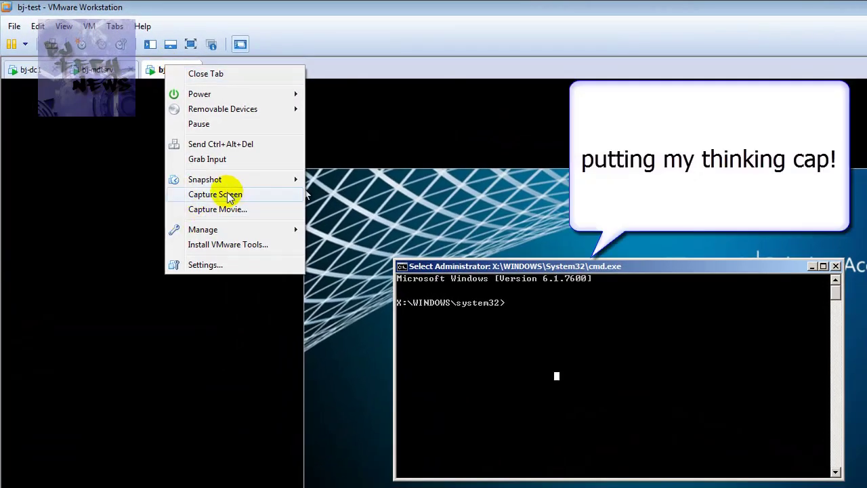
left_click(224, 95)
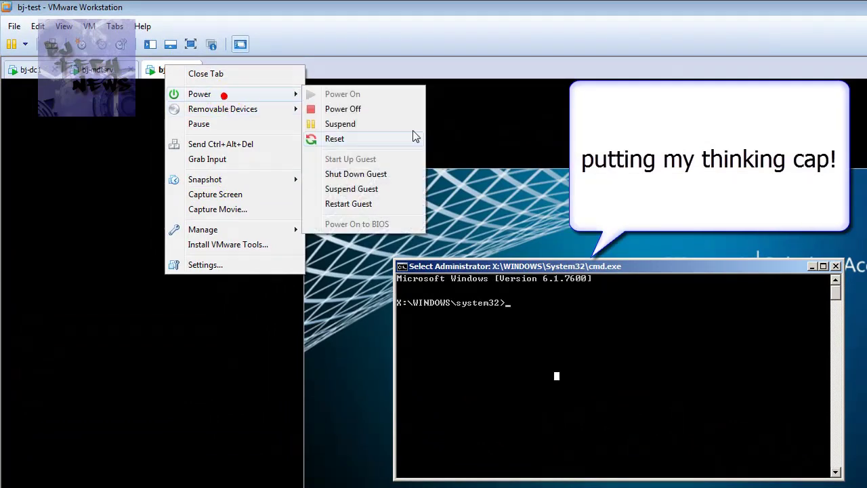
left_click(371, 203)
left_click(647, 428)
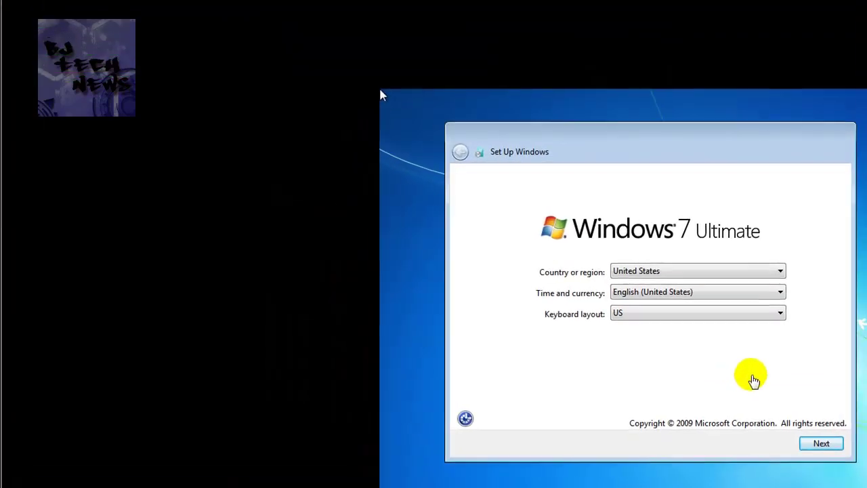
Accept the regional settings in Windows setup and enter audit mode from the user name page, dismissing the System Preparation Tool.
left_click(495, 312)
left_click(820, 446)
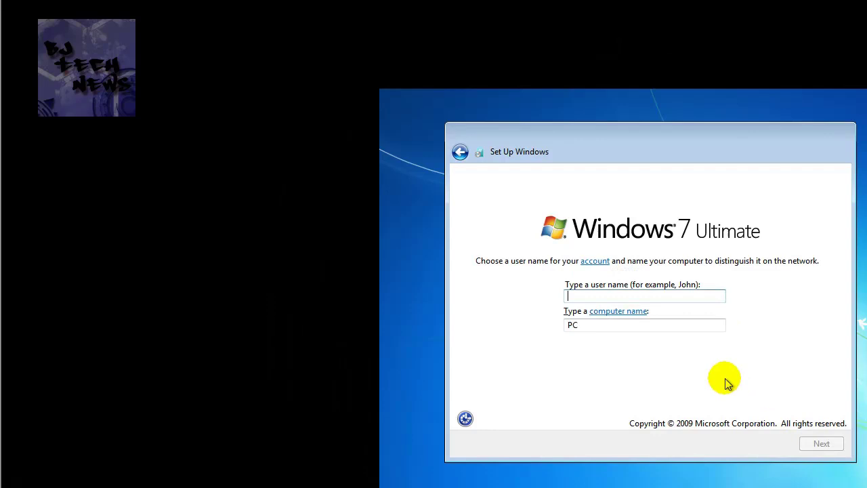
left_click(761, 375)
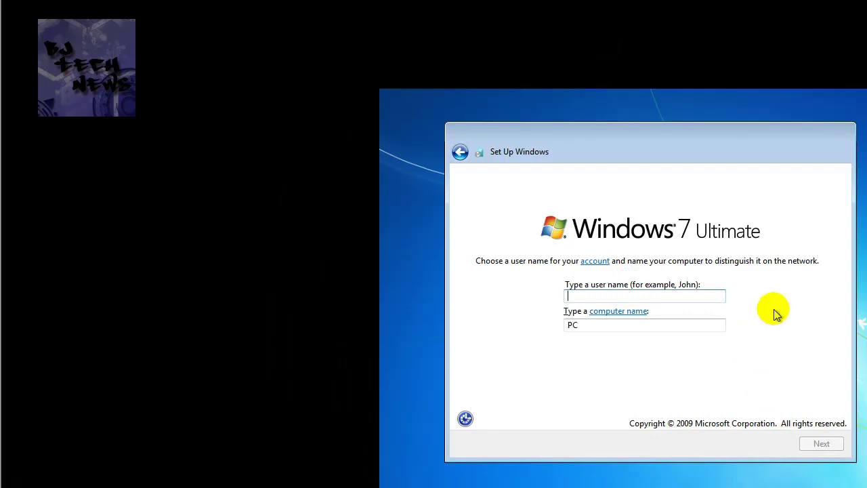
key("ctrl+shift+F3")
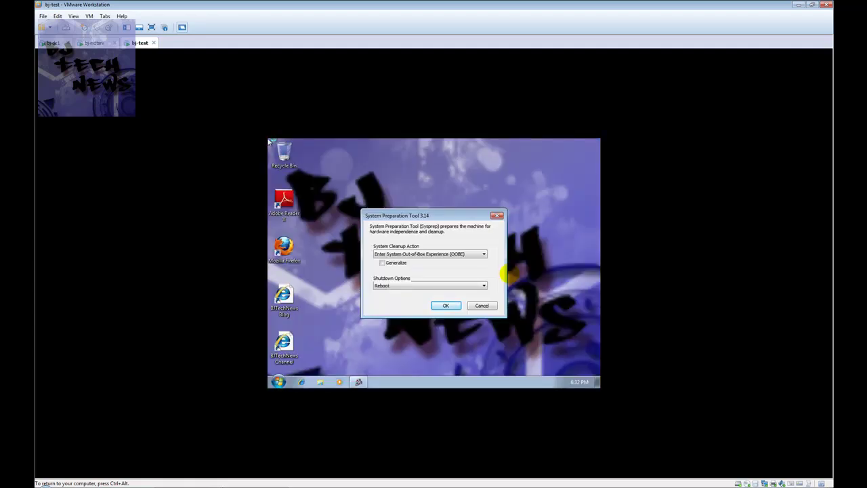
left_click(481, 306)
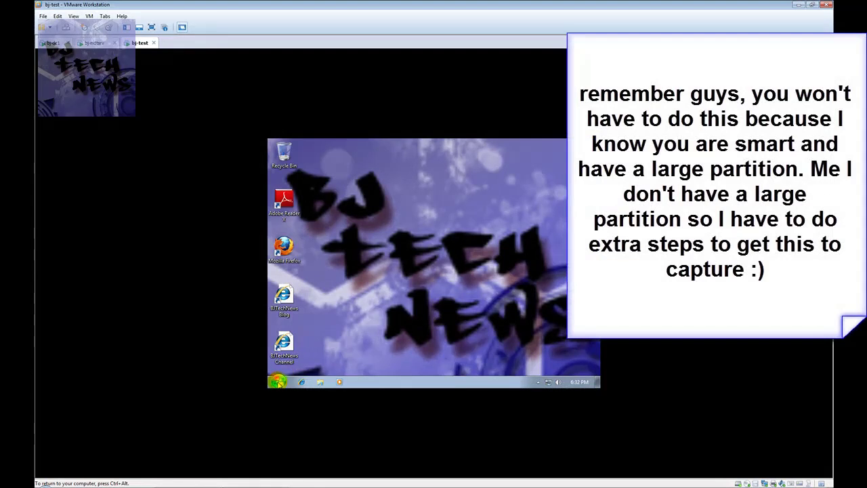
Check the user profiles stored on bj-test in the advanced system settings, and dismiss the network location prompt.
left_click(277, 381)
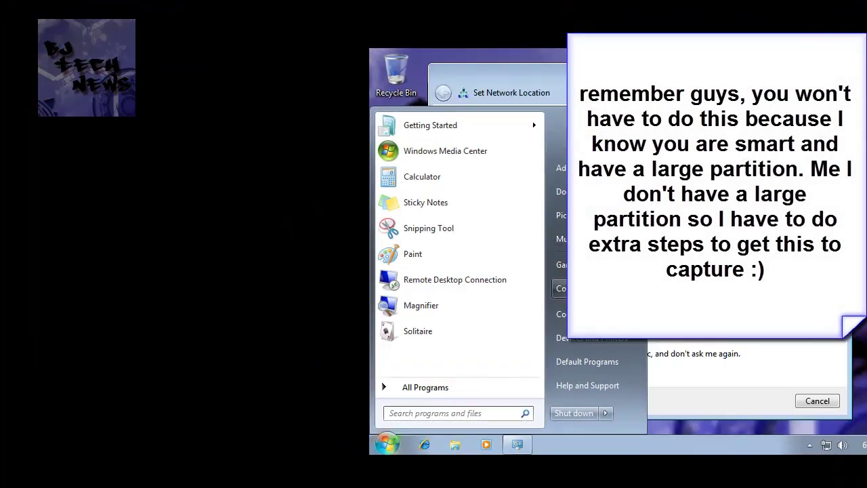
right_click(600, 289)
left_click(632, 406)
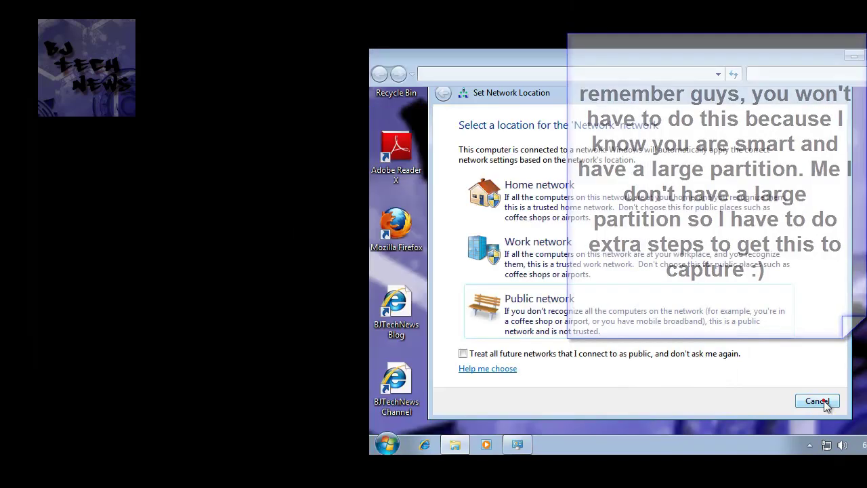
left_click(818, 401)
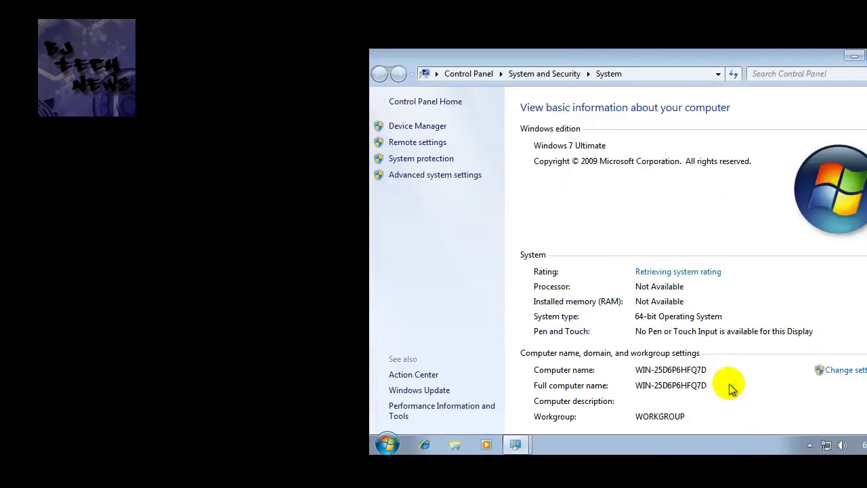
left_click(427, 178)
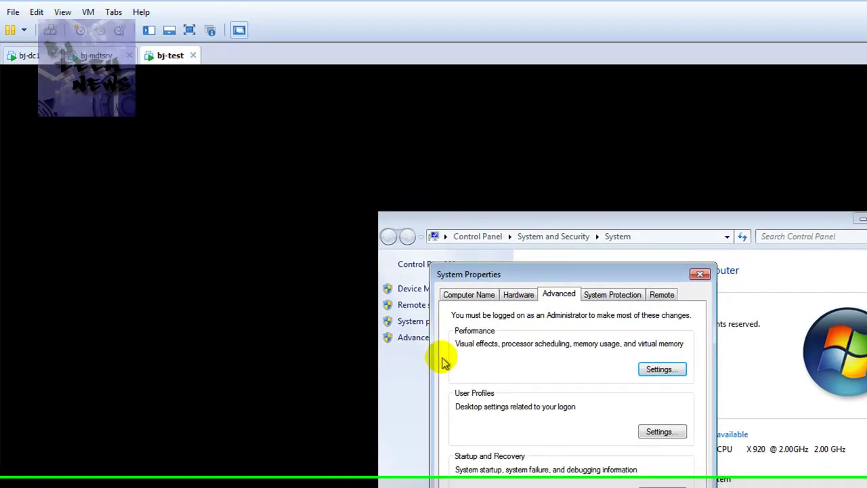
left_click(660, 431)
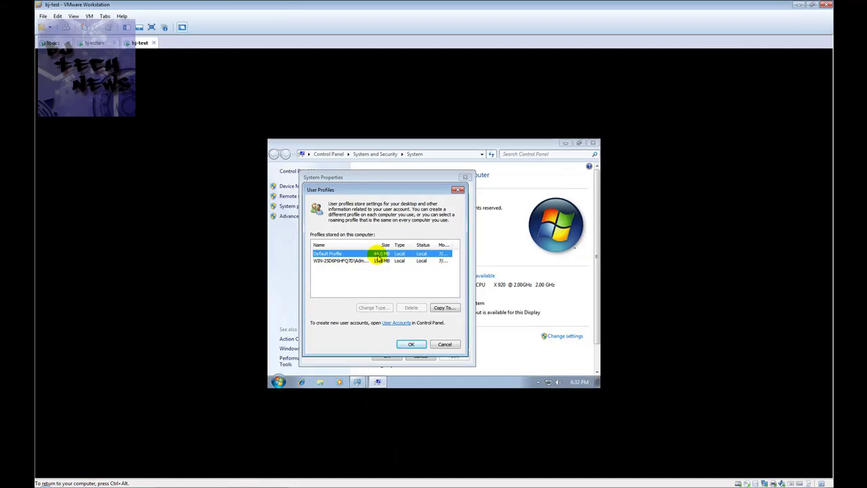
left_click(444, 344)
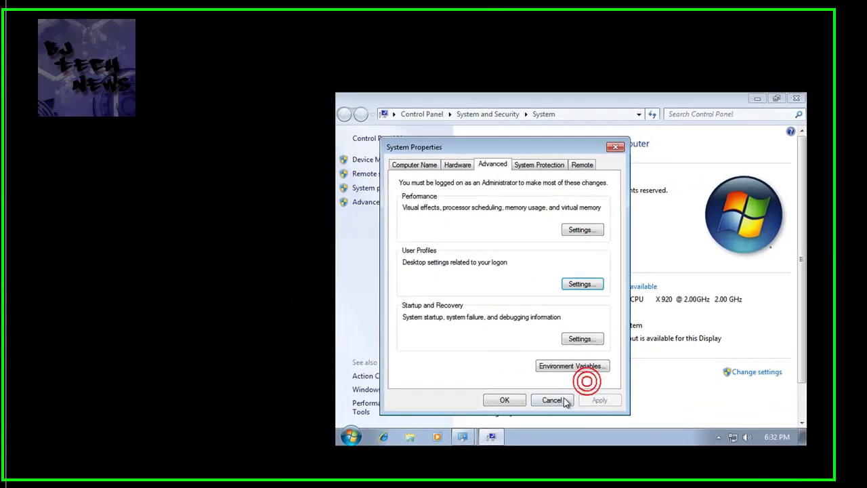
left_click(556, 401)
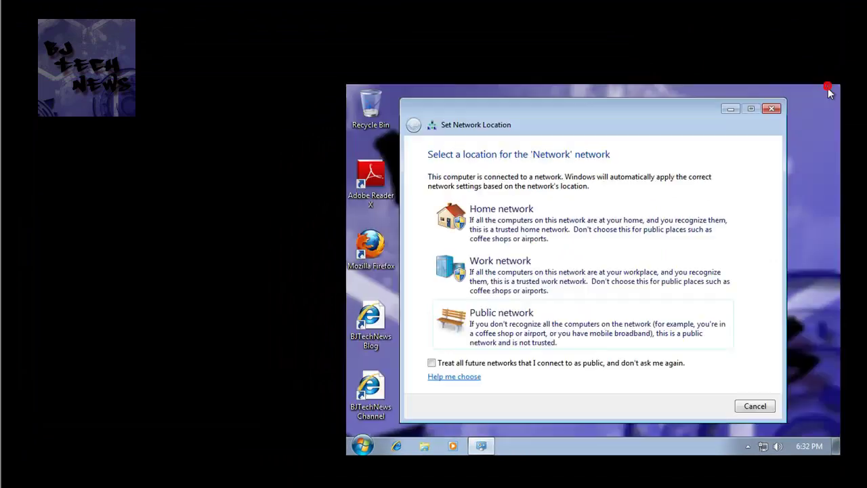
left_click(532, 330)
left_click(750, 405)
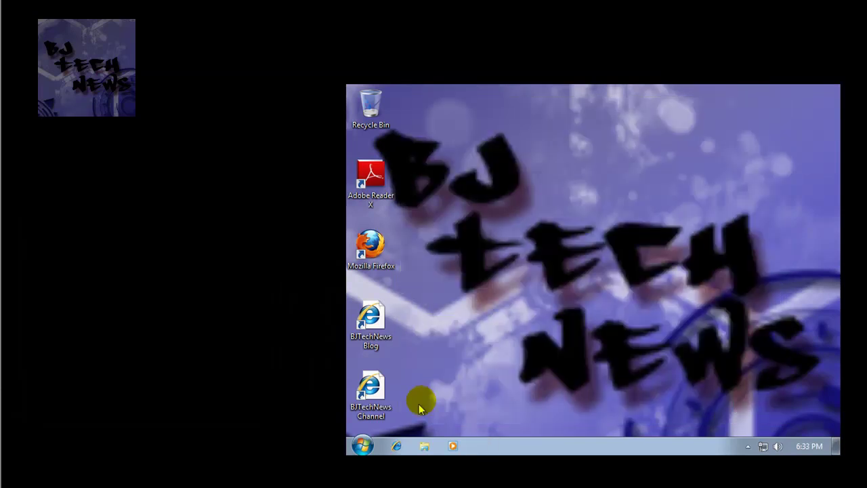
Open the network share \\bj-mdtsrv\deploymentshare$ from bj-test.
left_click(362, 446)
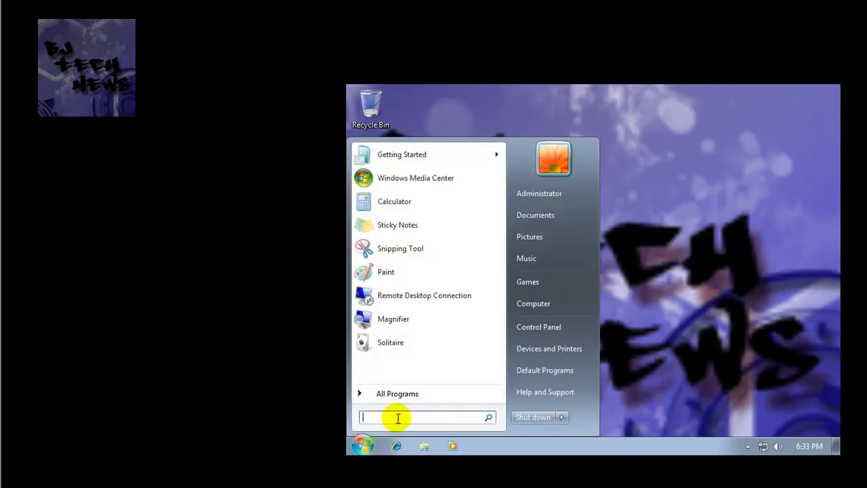
type("\\\\bj")
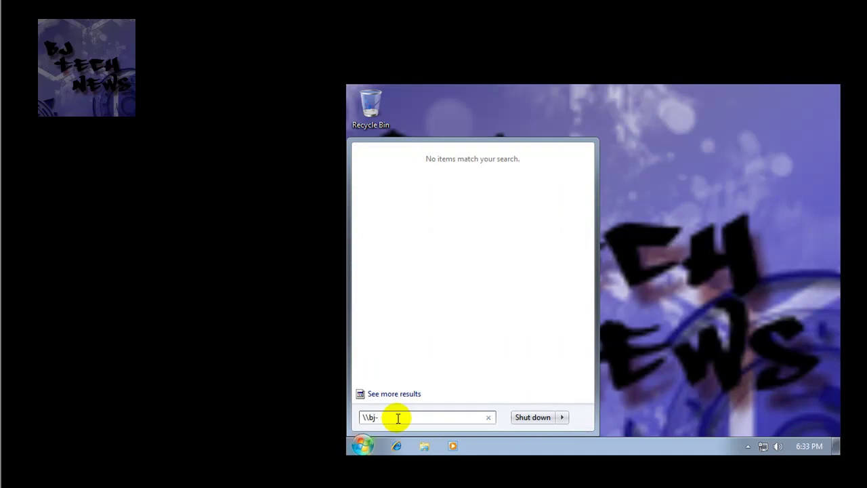
type("-mdtsr\\deploymentshare$")
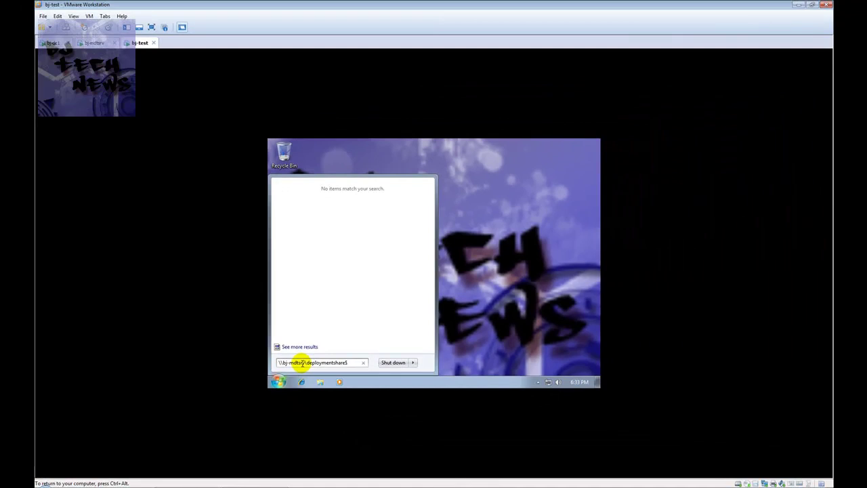
key("Return")
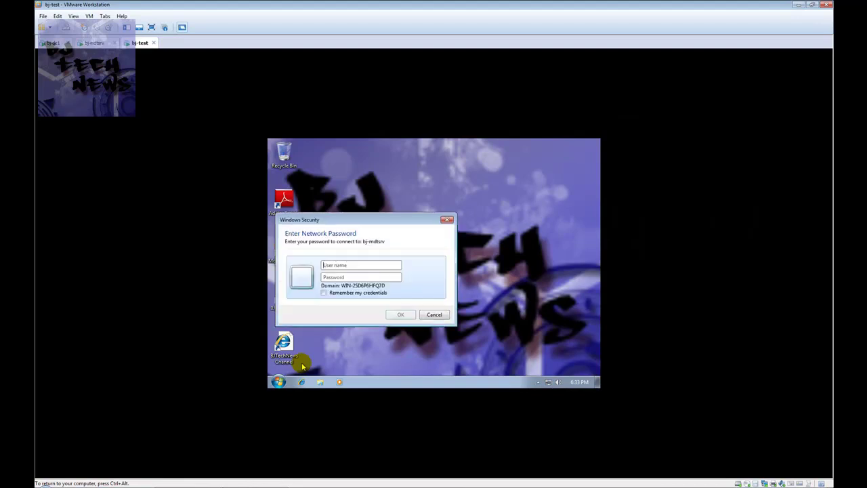
Sign in to bj-mdtsrv with the bjtech domain administrator account and its password.
type("bjtech\\")
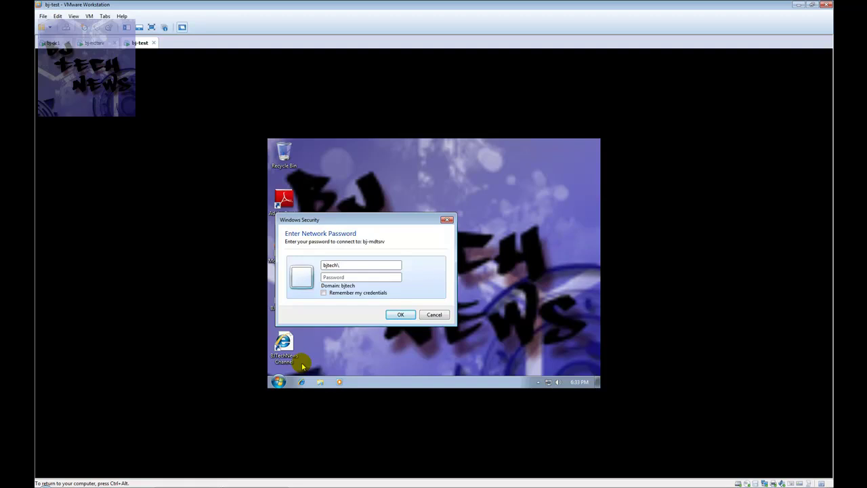
type("admini")
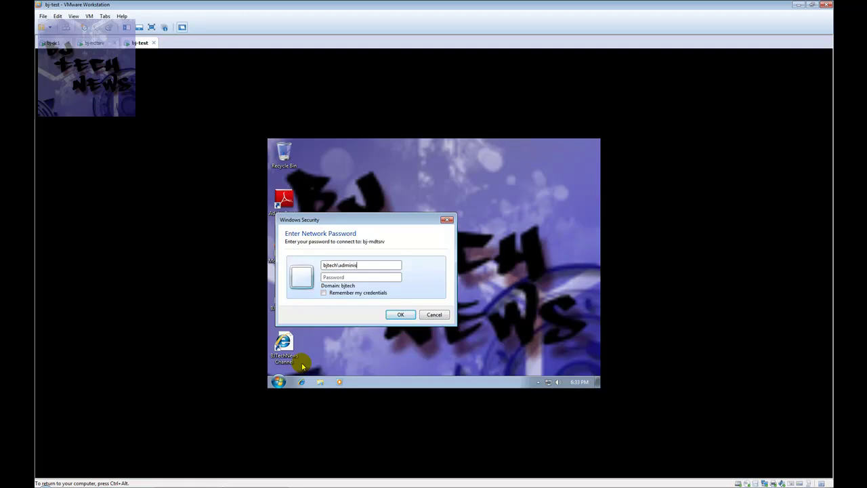
type("••")
key("Return")
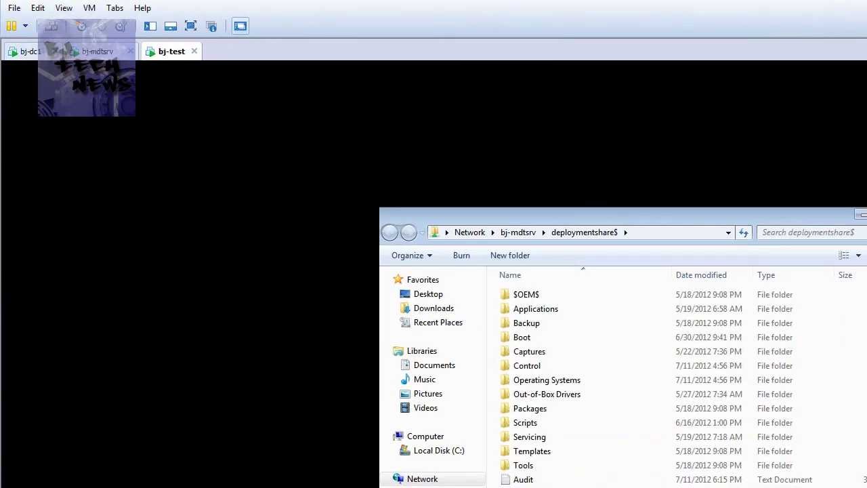
Run the LiteTouch Windows Script File from the share's Scripts folder, allow it to open, and minimize the folder window.
double_click(524, 422)
scroll(550, 467, "down", 5)
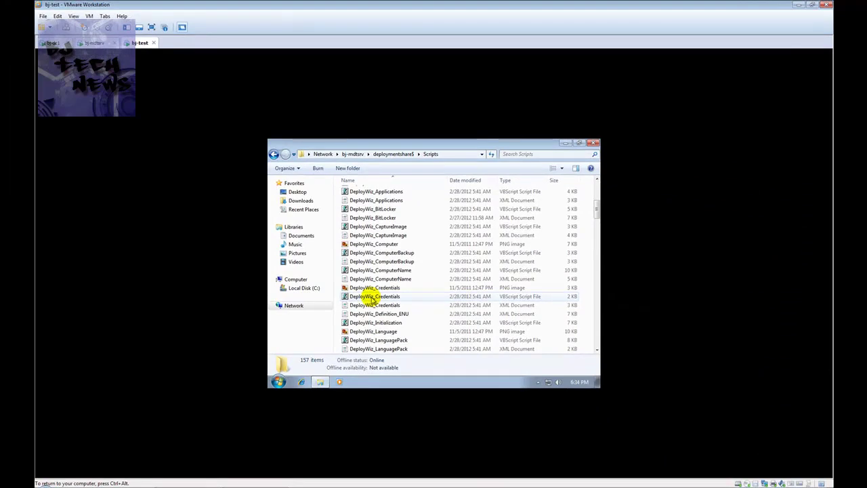
scroll(371, 299, "up", 6)
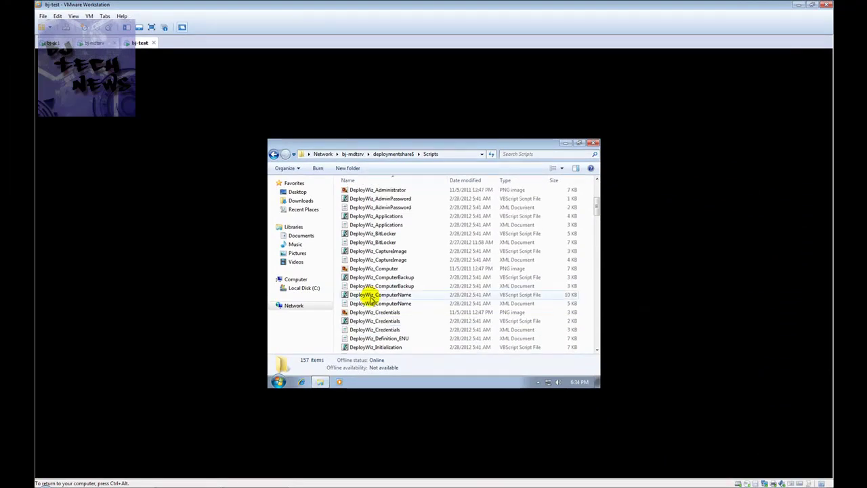
scroll(371, 299, "down", 10)
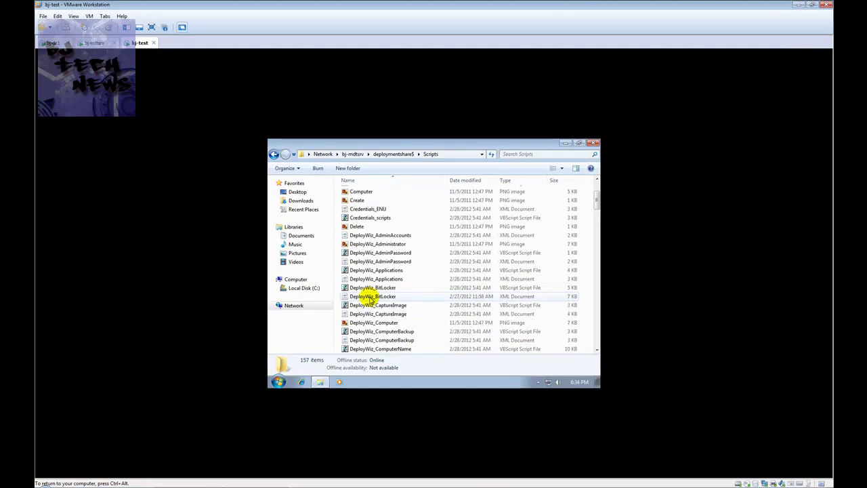
scroll(371, 299, "down", 4)
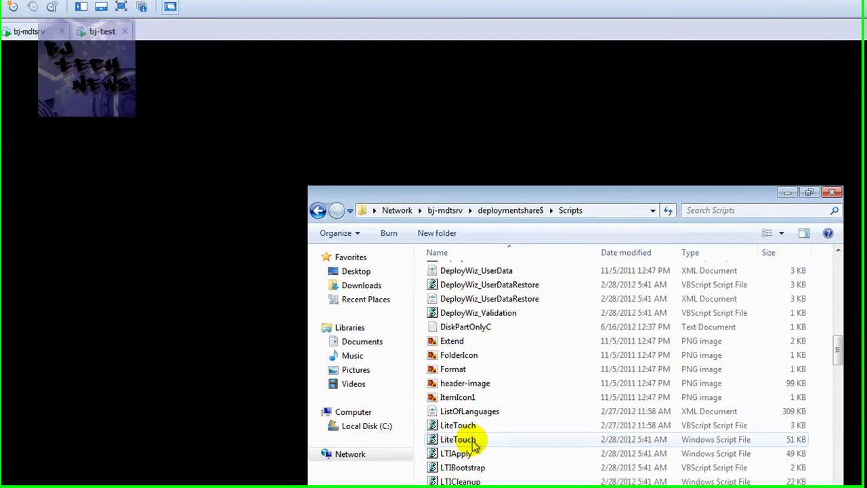
left_click(473, 441)
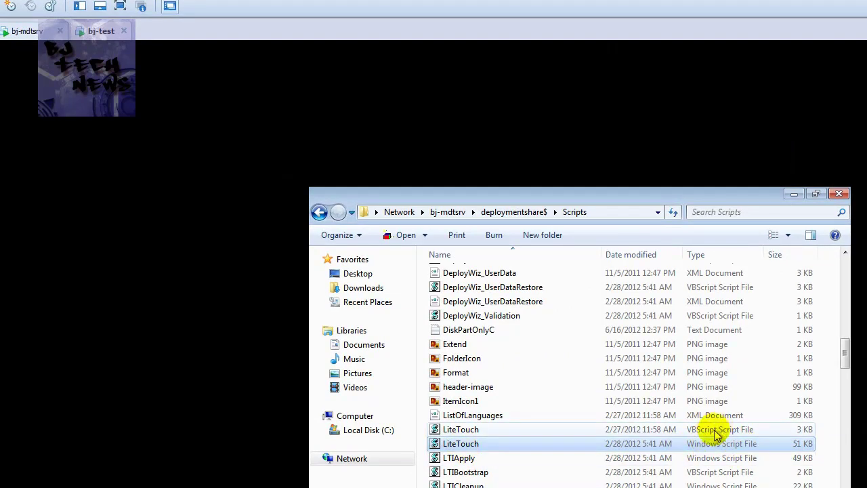
double_click(460, 450)
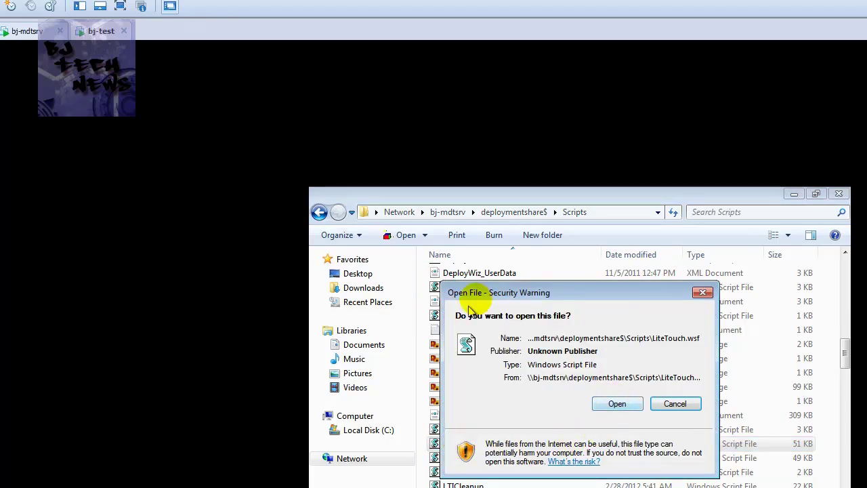
left_click(616, 405)
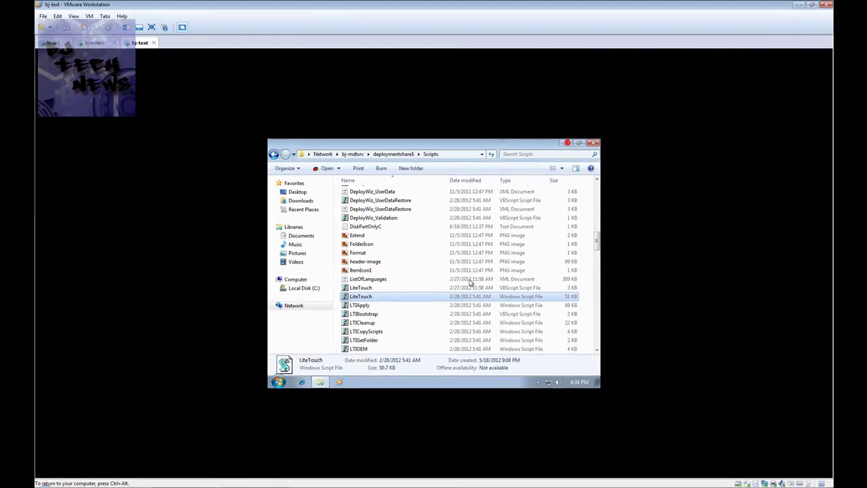
left_click(660, 164)
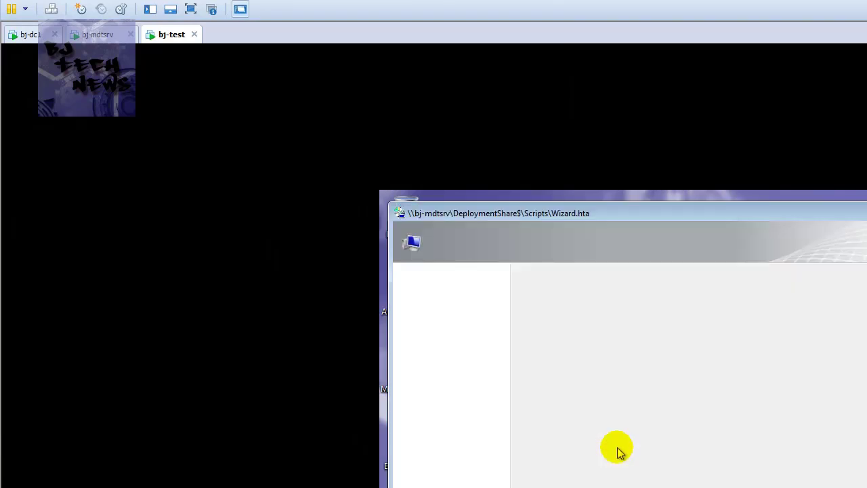
Start Capture OS Task Sequence, capturing this reference computer to \\bj-mdtsrv\E$\CaptureOS as CAPTUREOS01.wim, and dismiss the AutoPlay prompt.
left_click(526, 442)
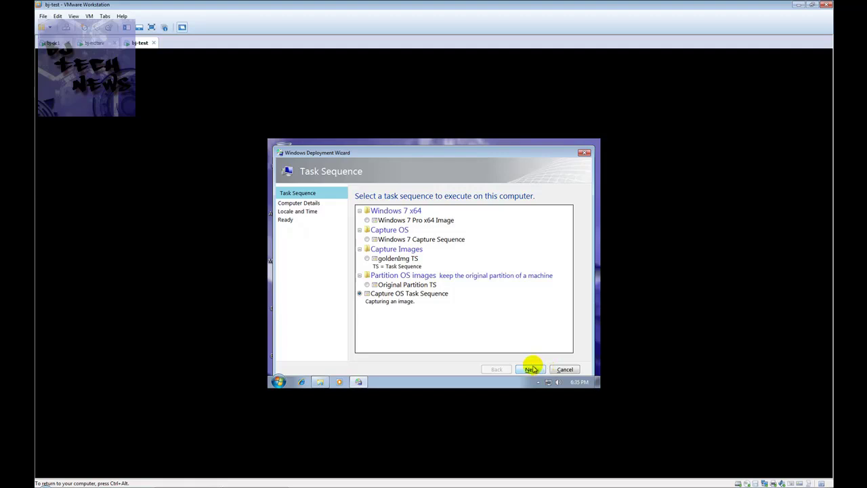
left_click(528, 369)
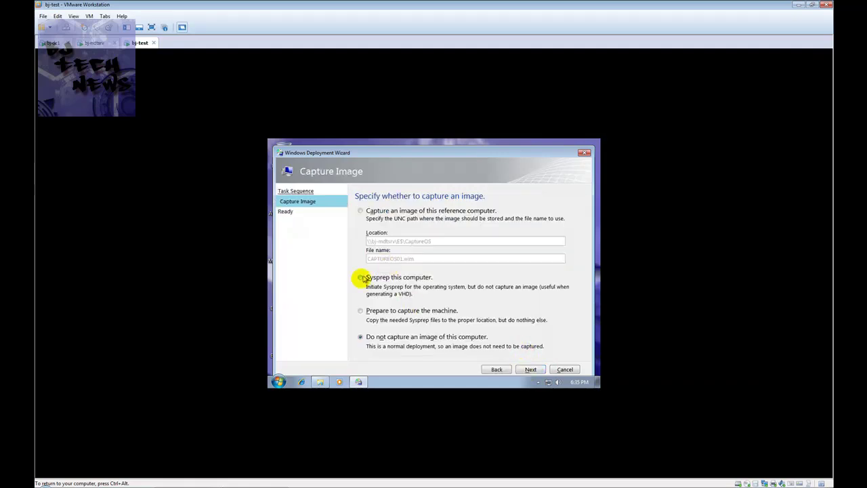
left_click(360, 209)
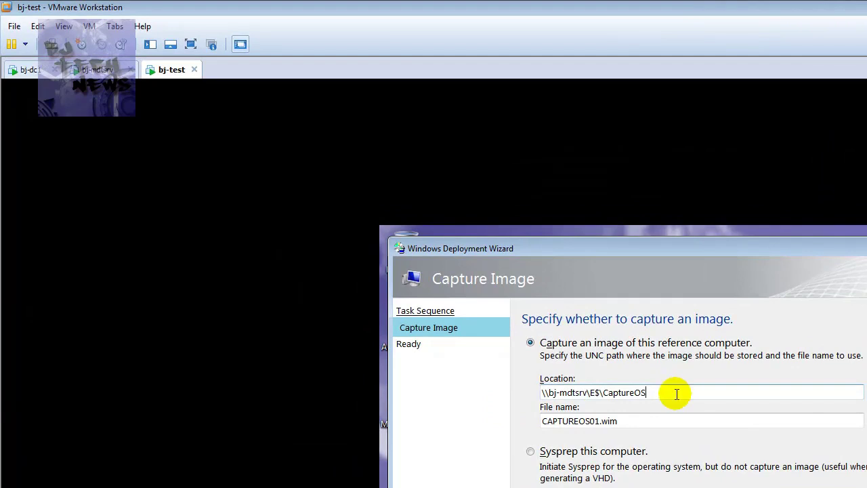
double_click(677, 392)
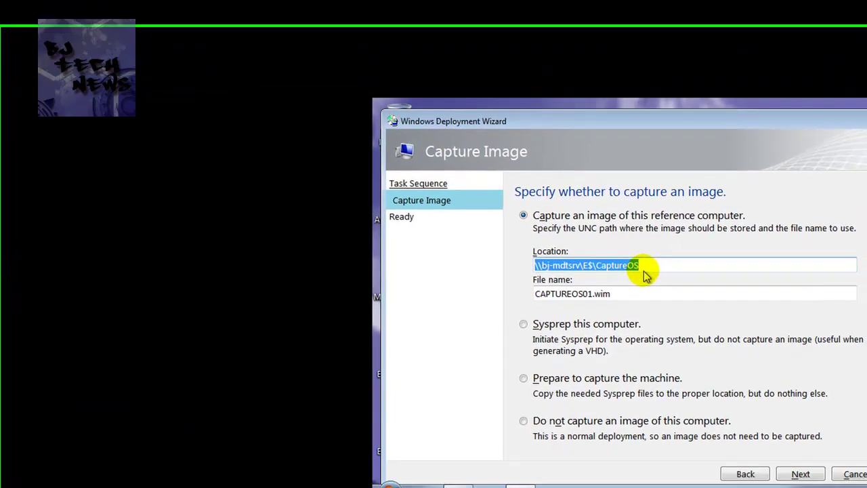
left_click(797, 445)
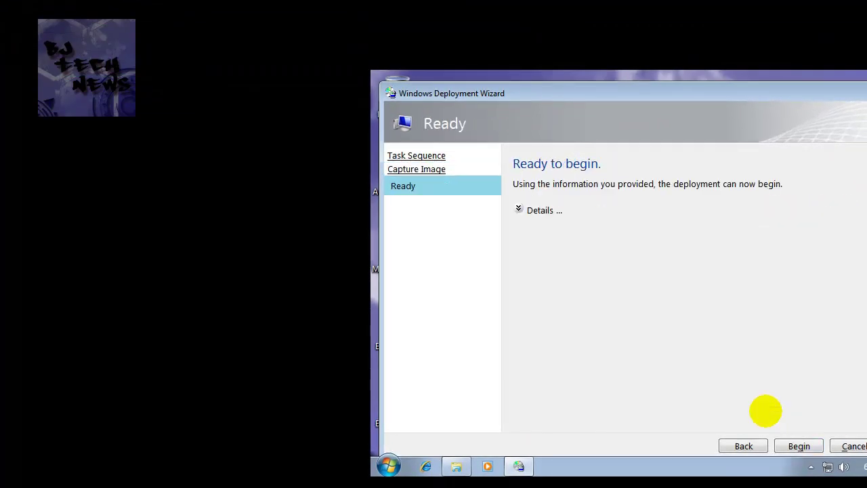
left_click(799, 445)
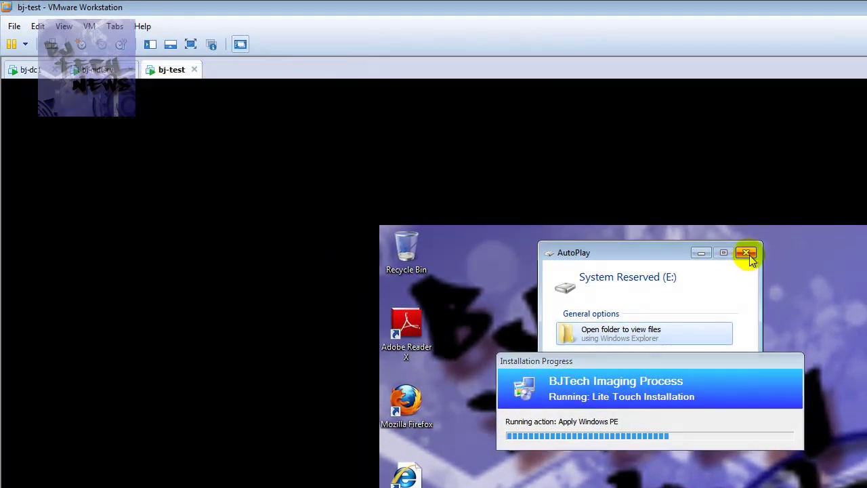
left_click(748, 254)
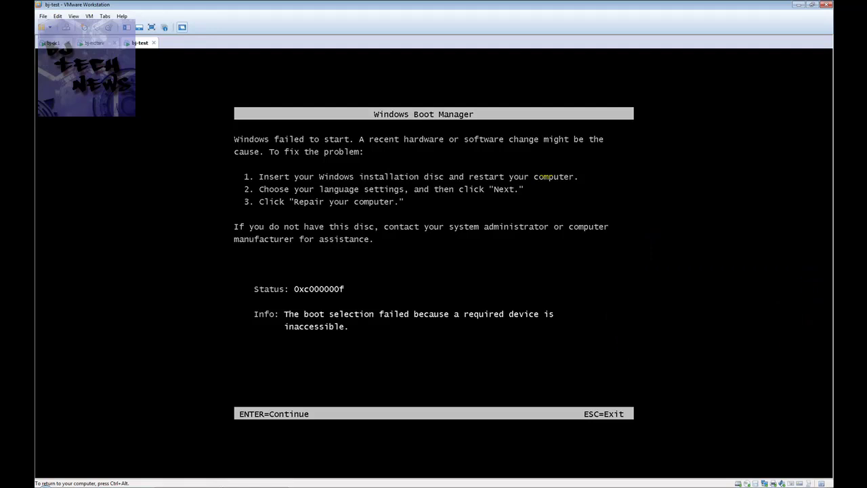
Release input from the bj-test virtual machine and restart its guest from the Windows Boot Manager error.
key("ctrl+alt")
right_click(138, 43)
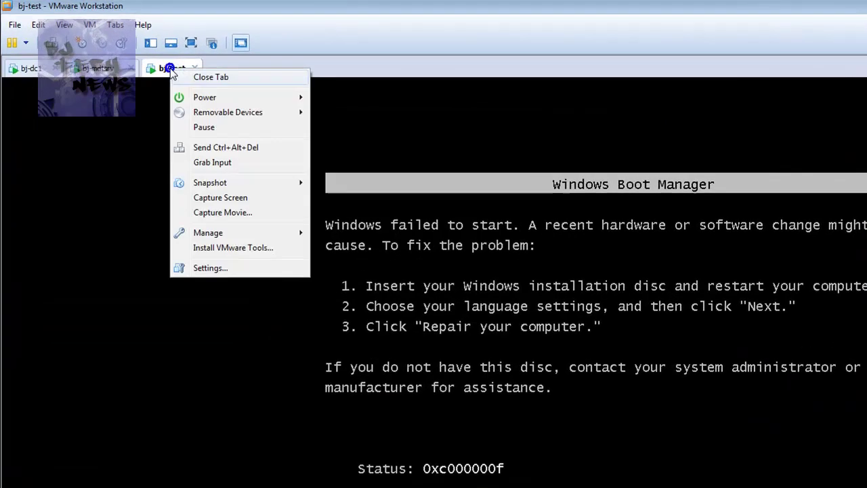
left_click(283, 95)
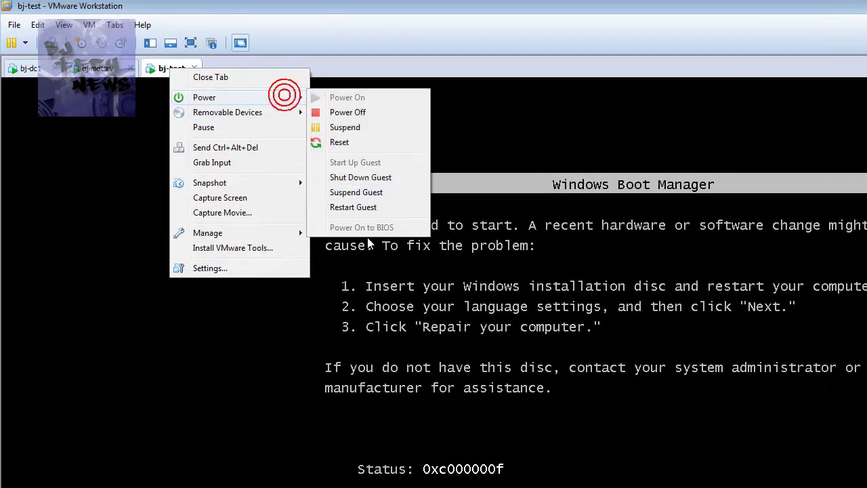
left_click(364, 206)
left_click(648, 427)
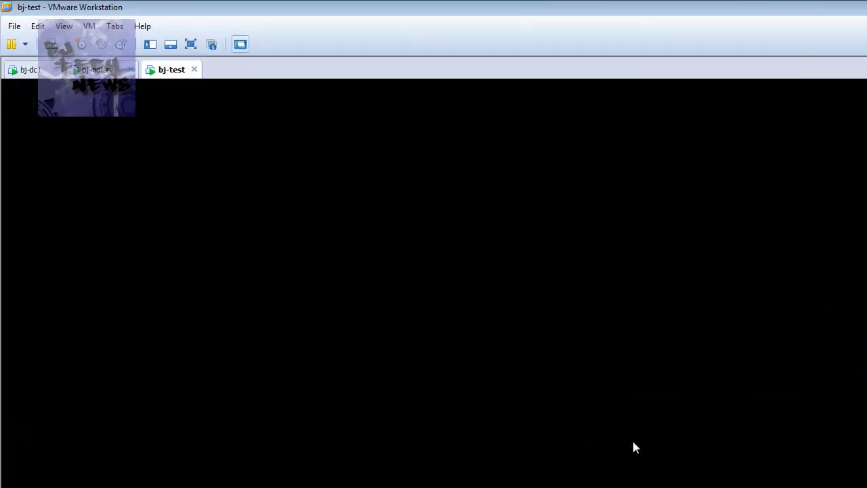
Boot bj-test from the network into Lite Touch Windows PE (x86).
left_click(632, 442)
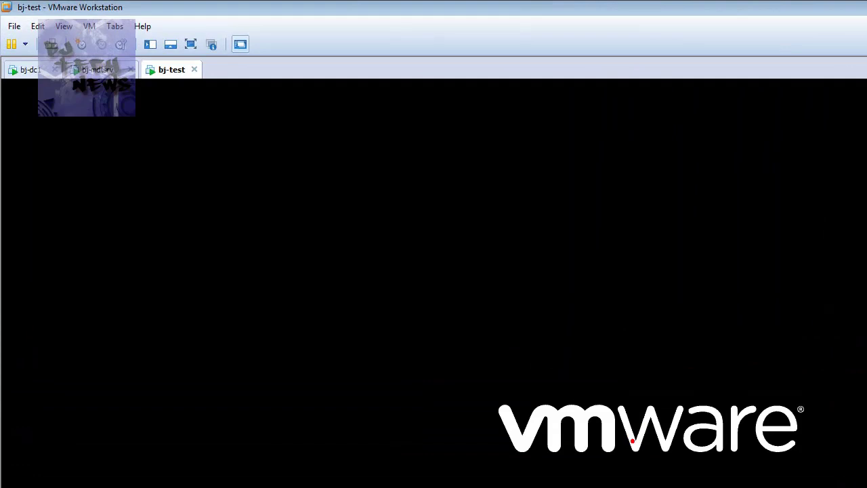
left_click(633, 440)
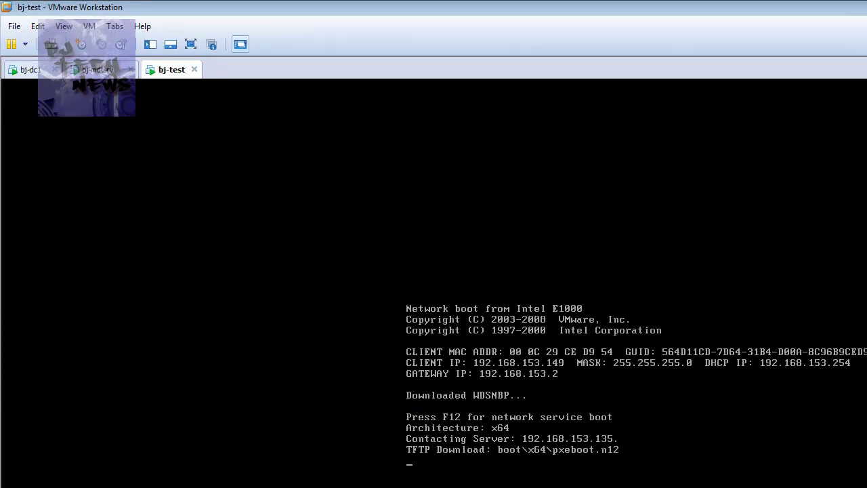
key("Down")
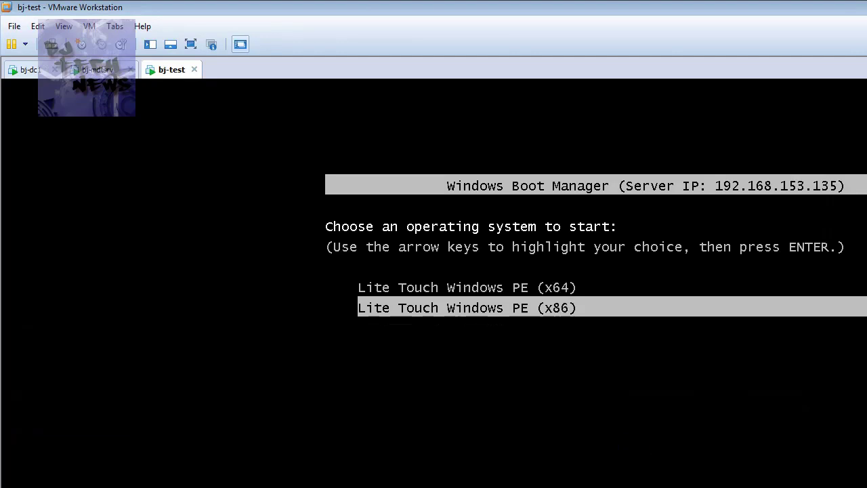
key("Return")
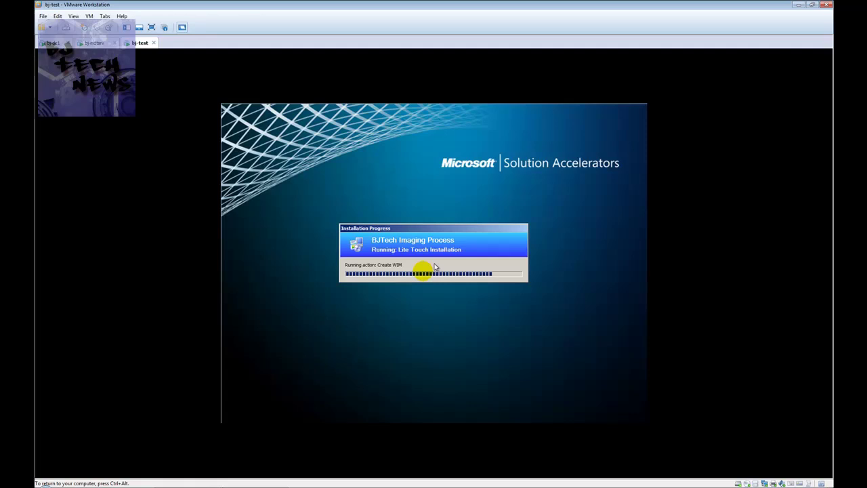
Check the CaptureOS folder on New Volume (E:) of bj-mdtsrv, closing the Captures window, and return to bj-test.
left_click(94, 43)
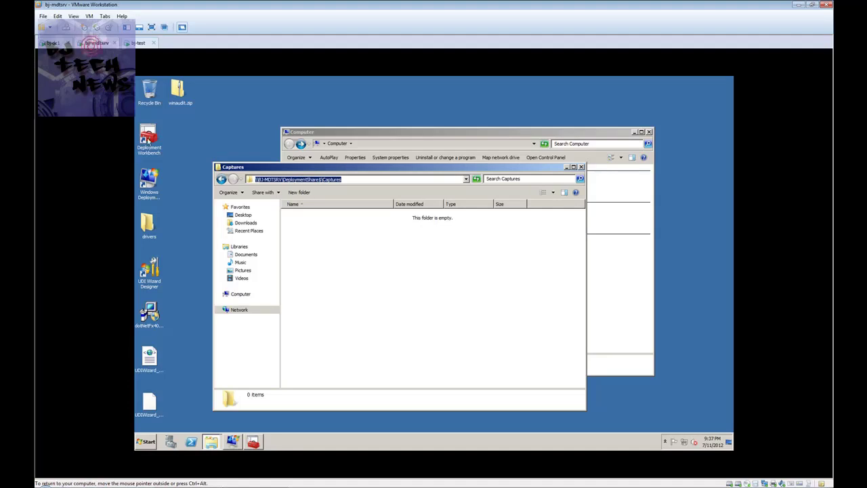
left_click(581, 167)
double_click(505, 186)
double_click(374, 184)
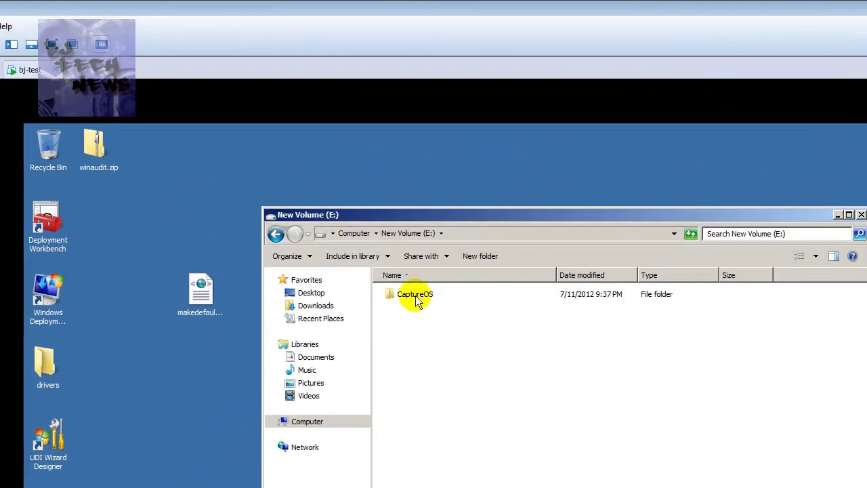
left_click(430, 296)
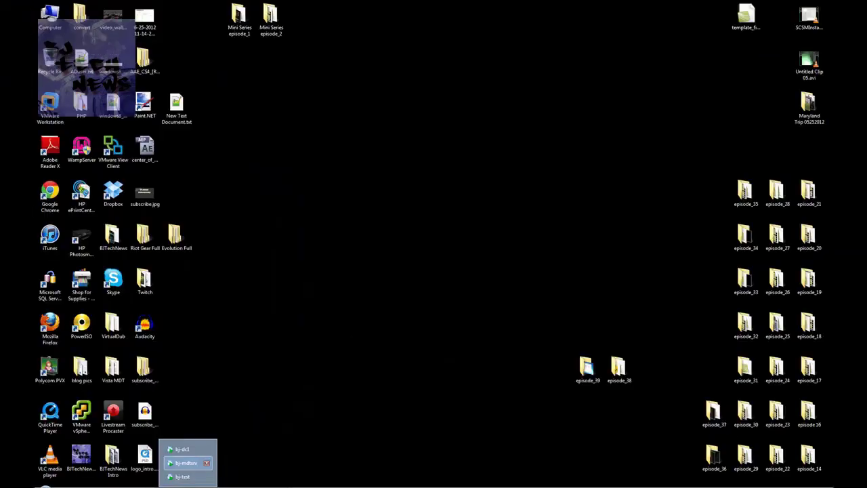
left_click(187, 463)
left_click(134, 42)
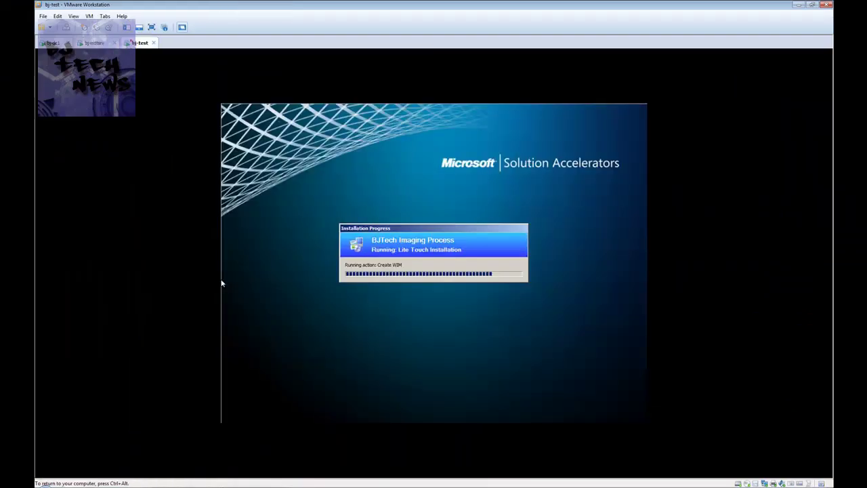